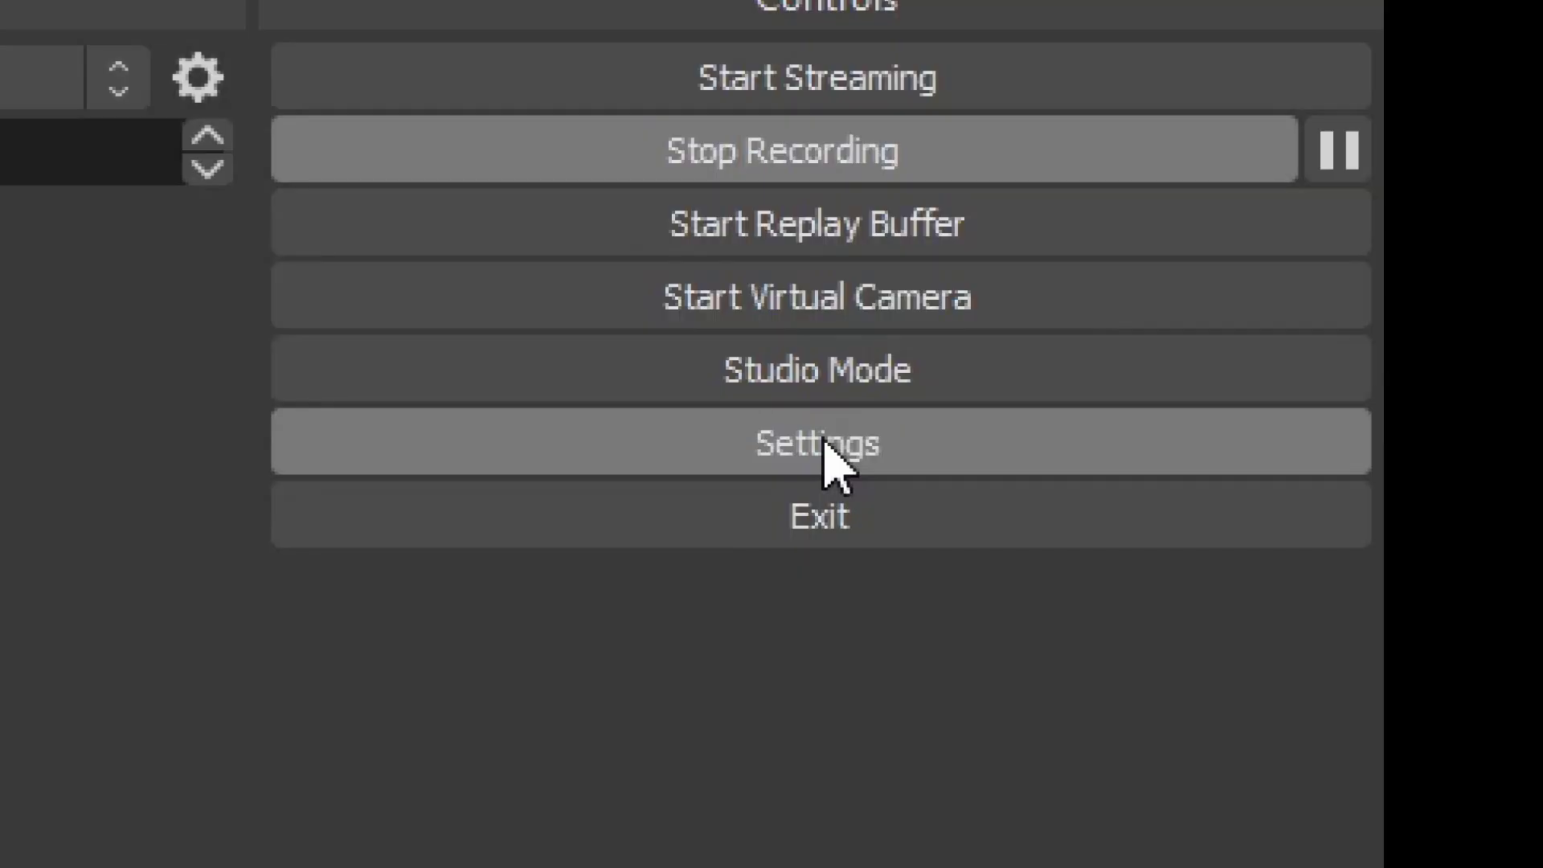
Open OBS Studio's Settings dialog, move it aside, and go to the Output page.
click(824, 446)
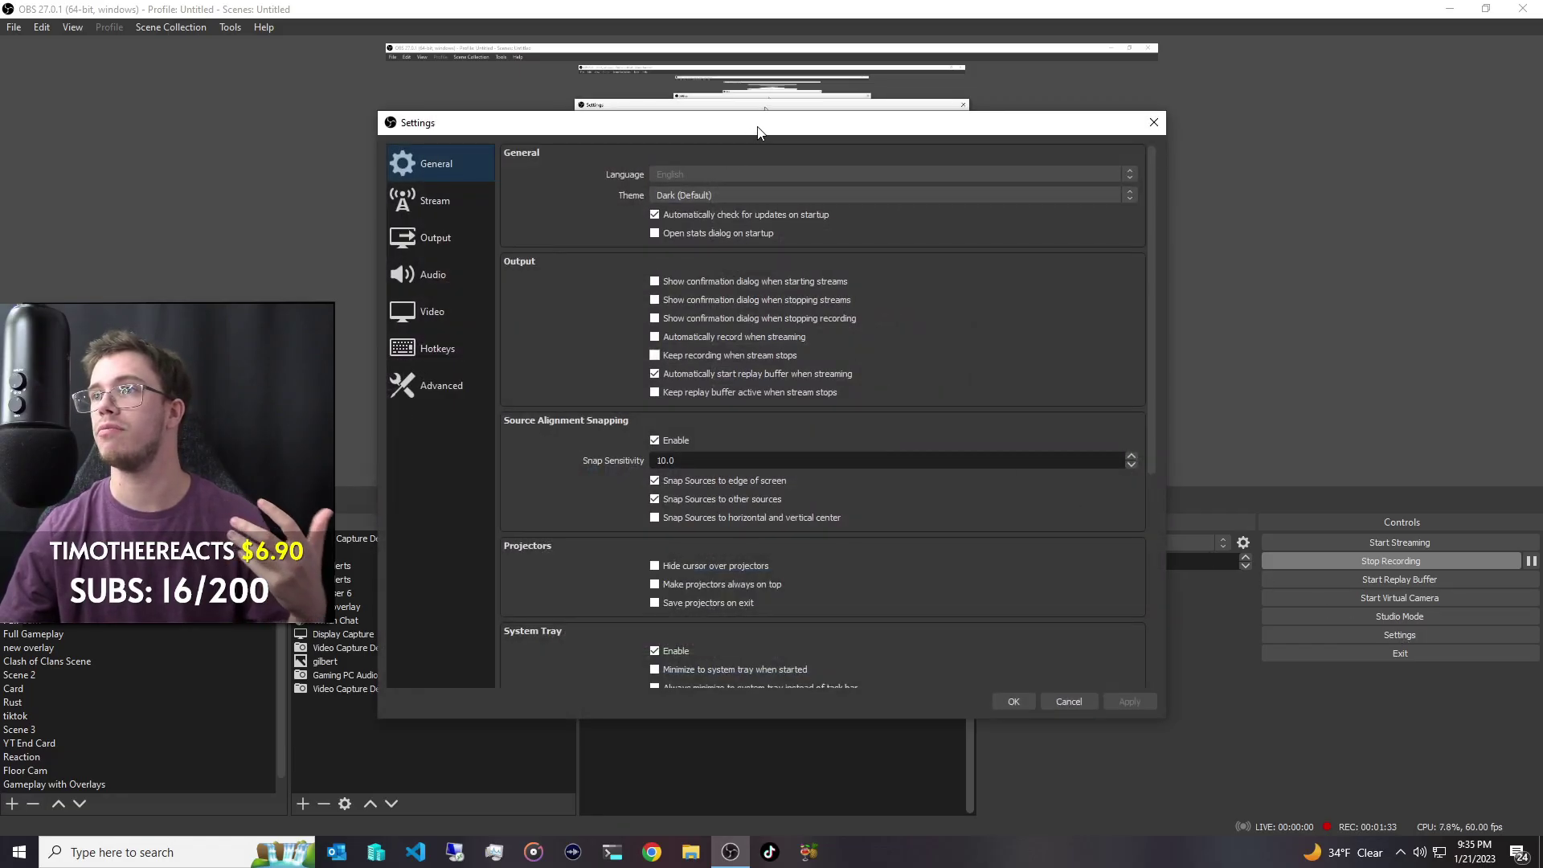
drag(758, 128, 1041, 123)
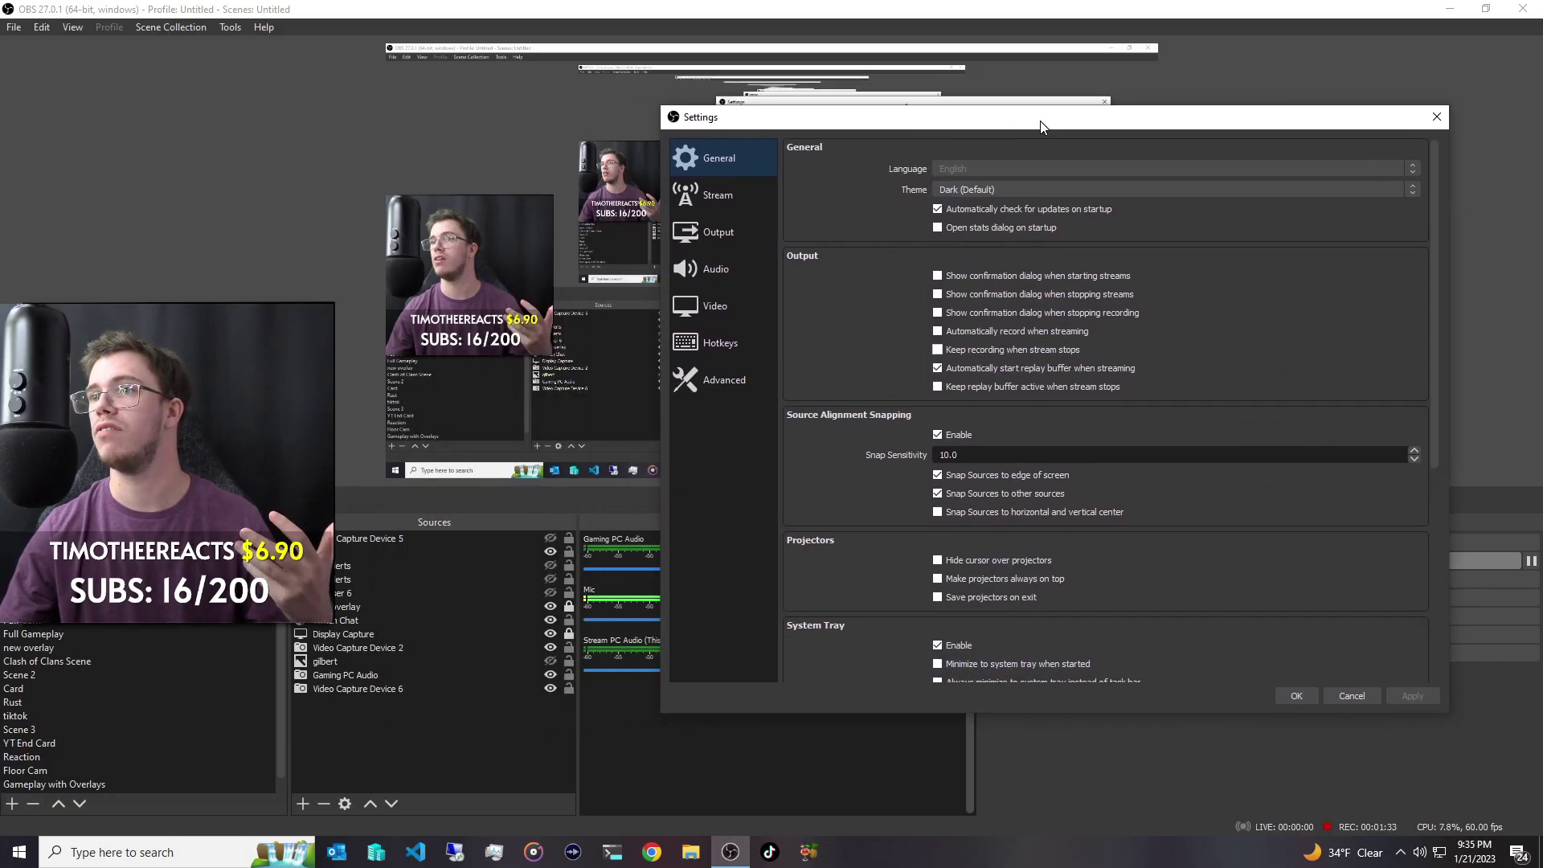
click(744, 244)
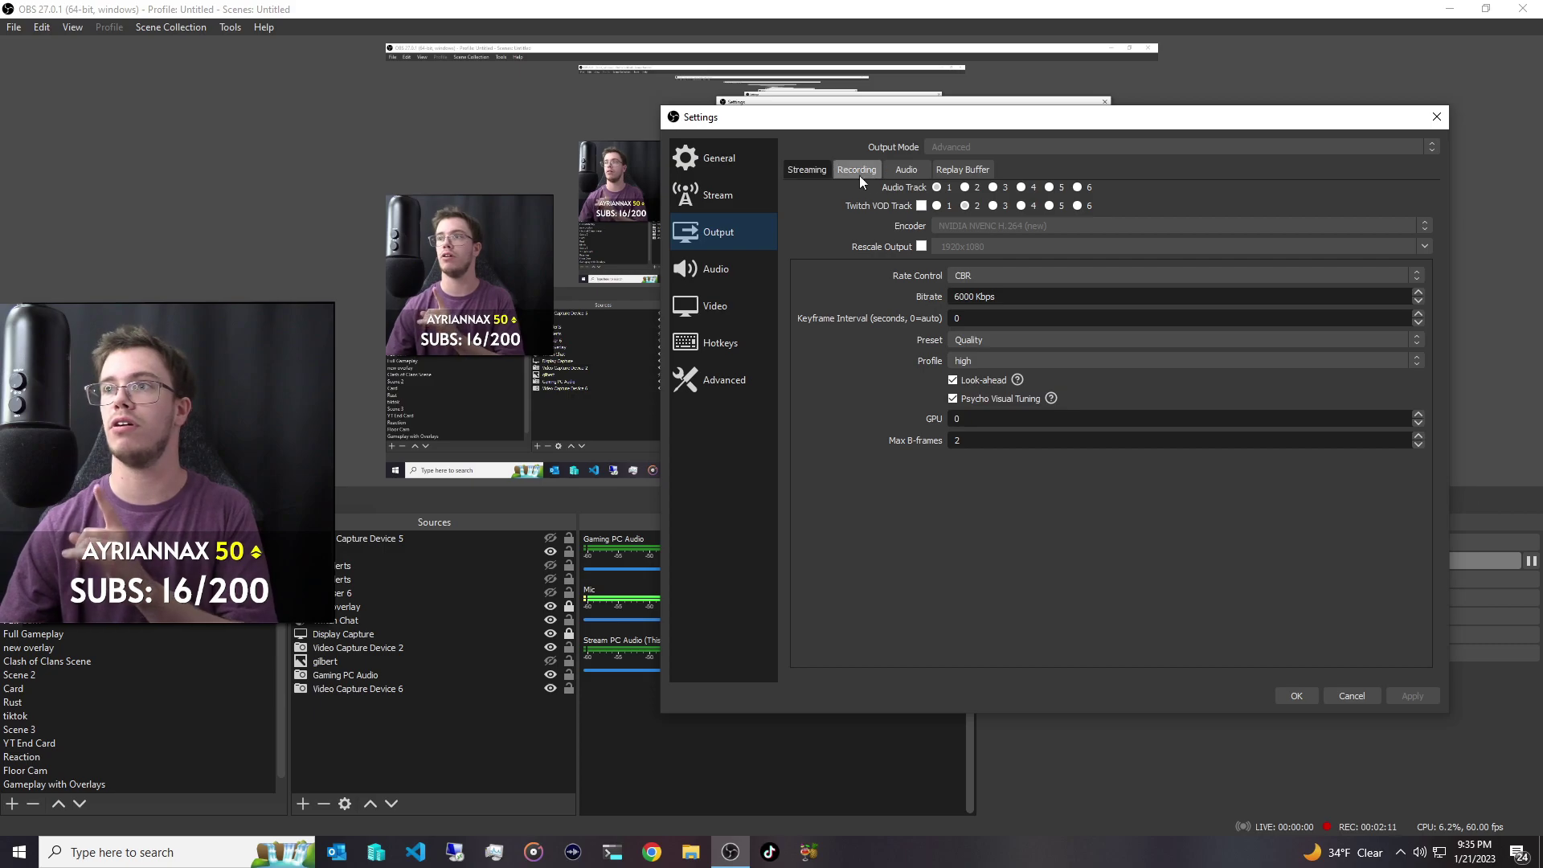
Show the Output Recording tab with Audio Tracks 1–6 enabled.
click(865, 175)
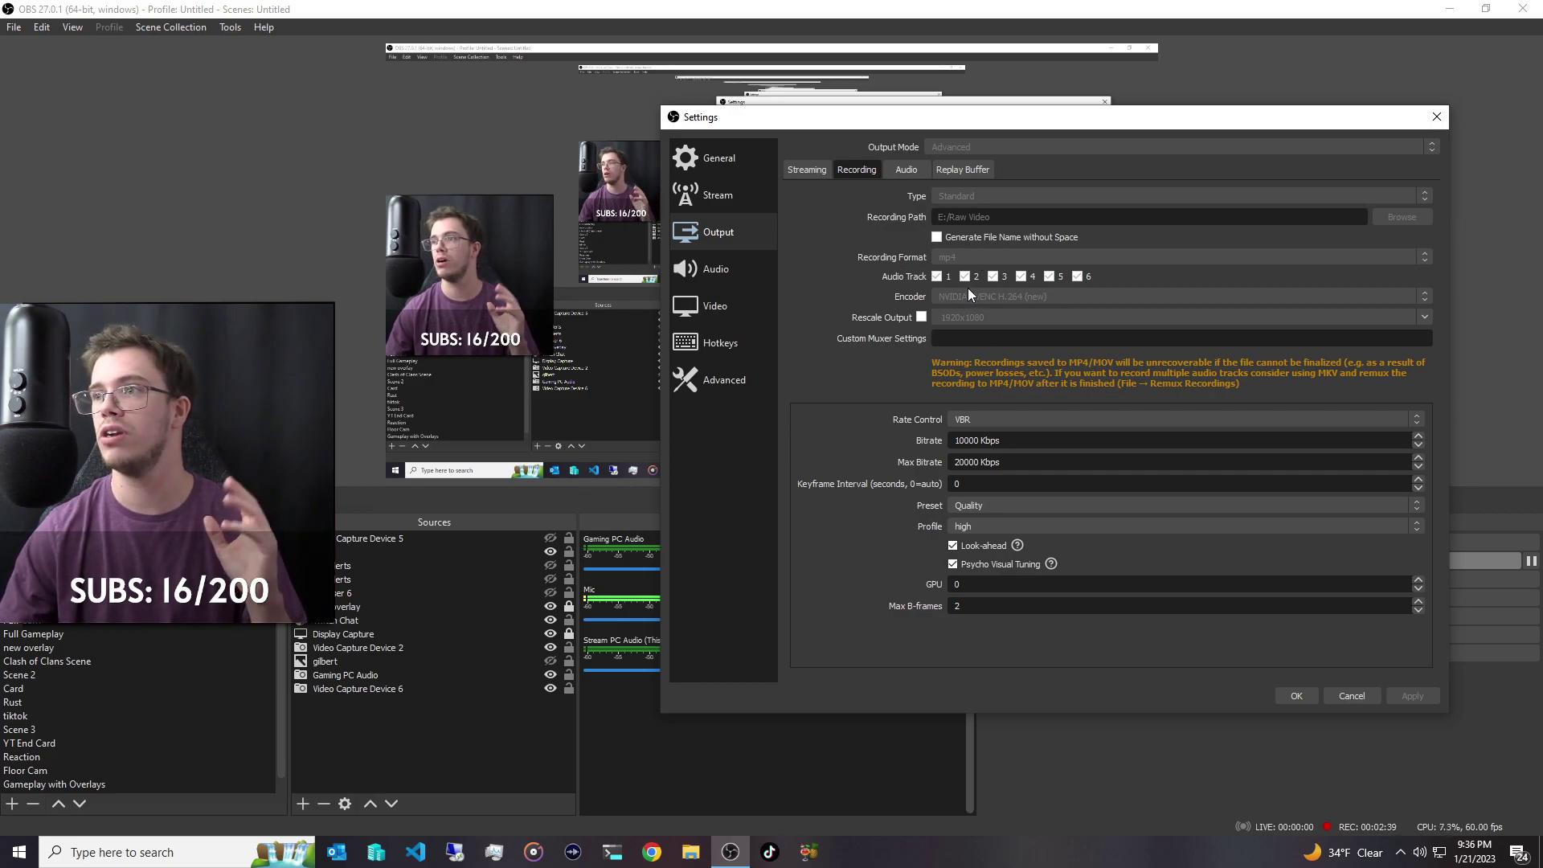
click(1300, 696)
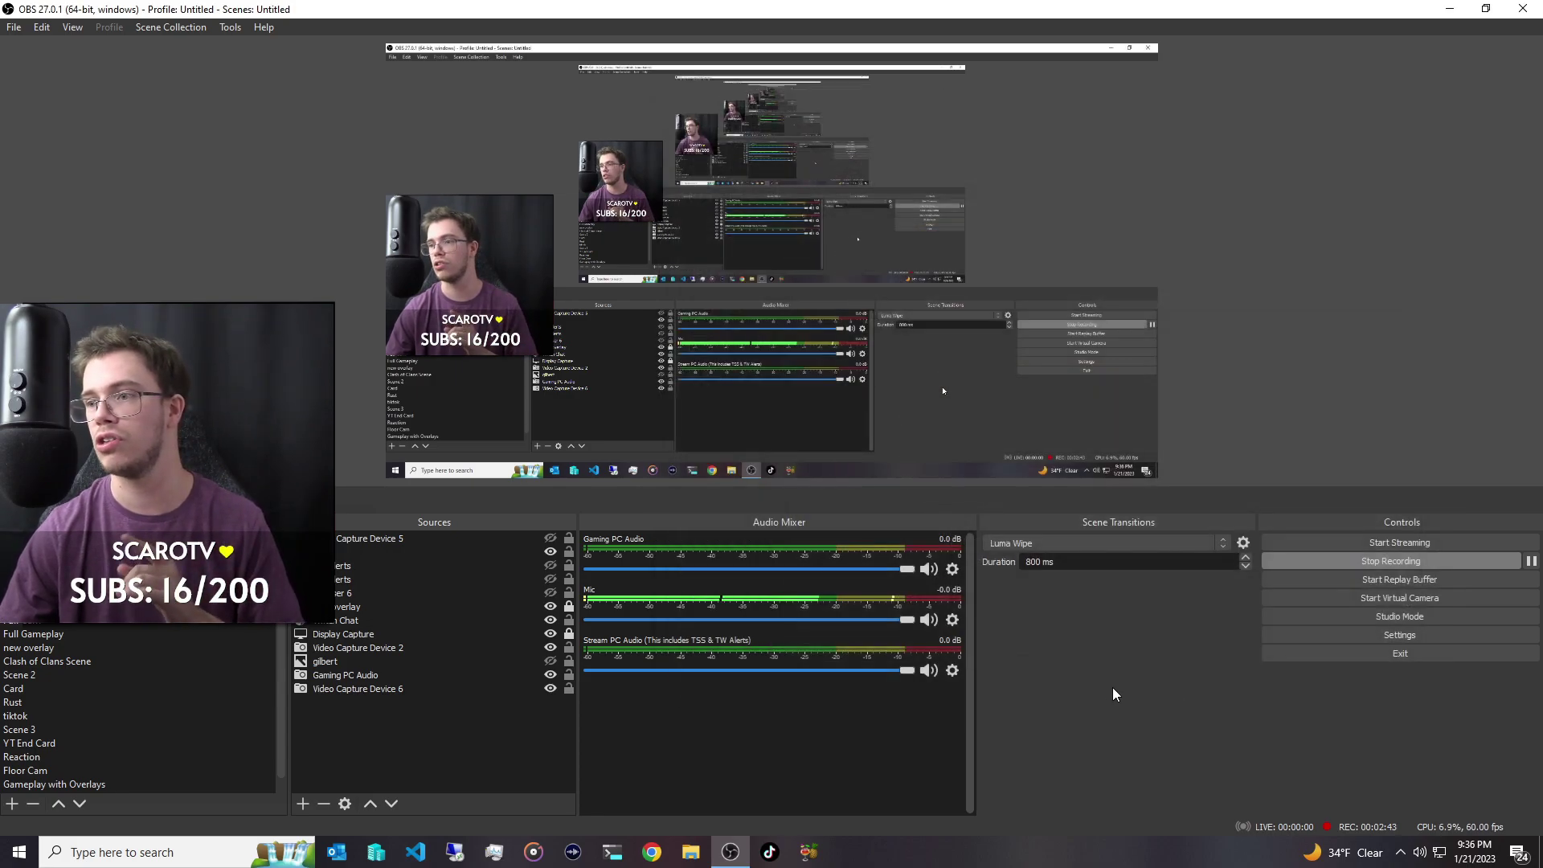
click(952, 620)
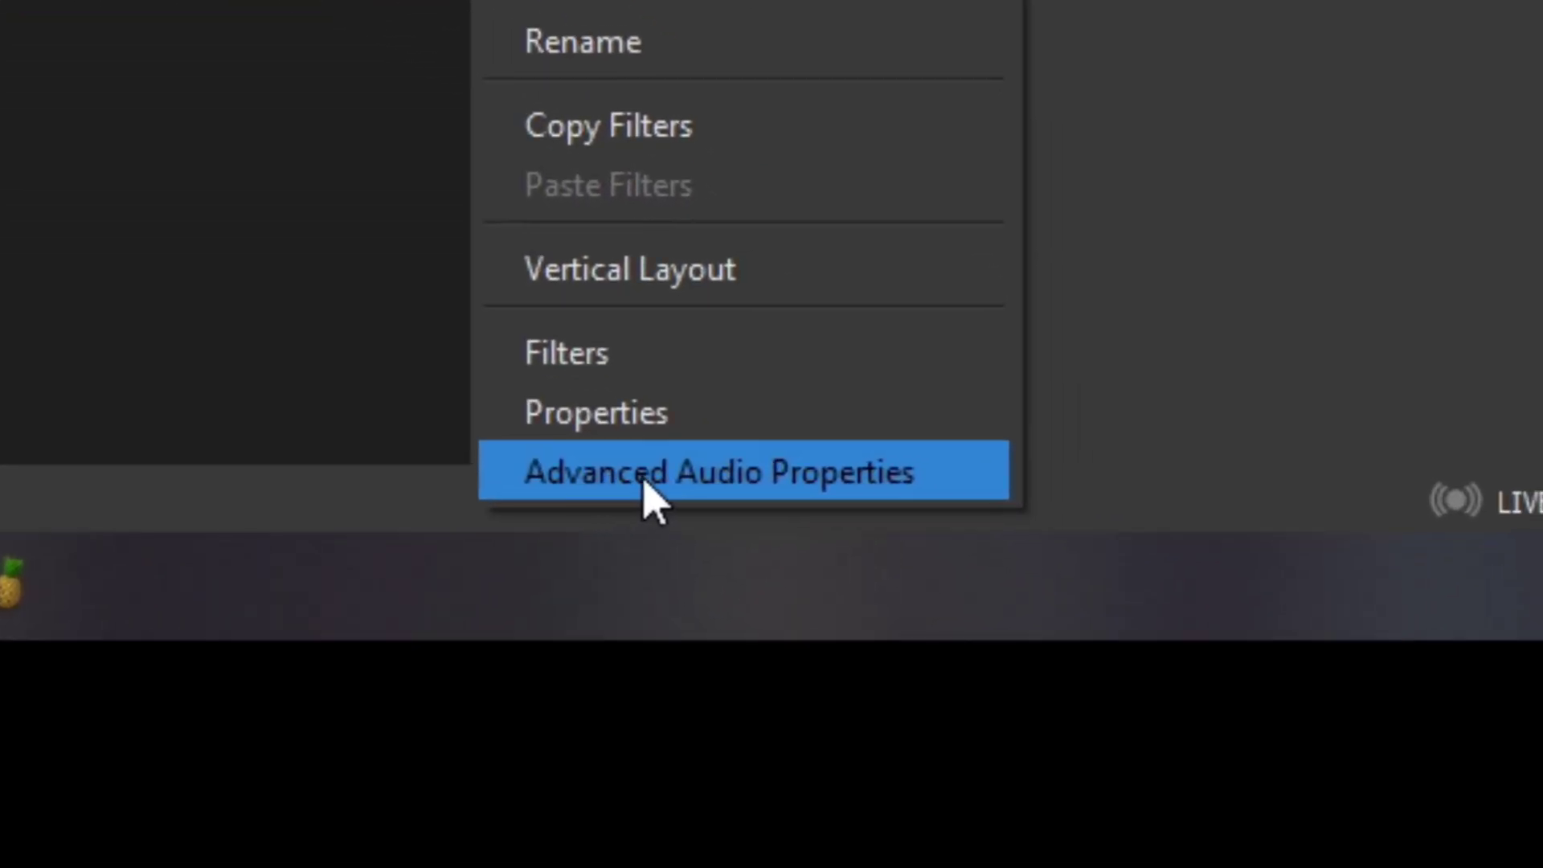
click(644, 480)
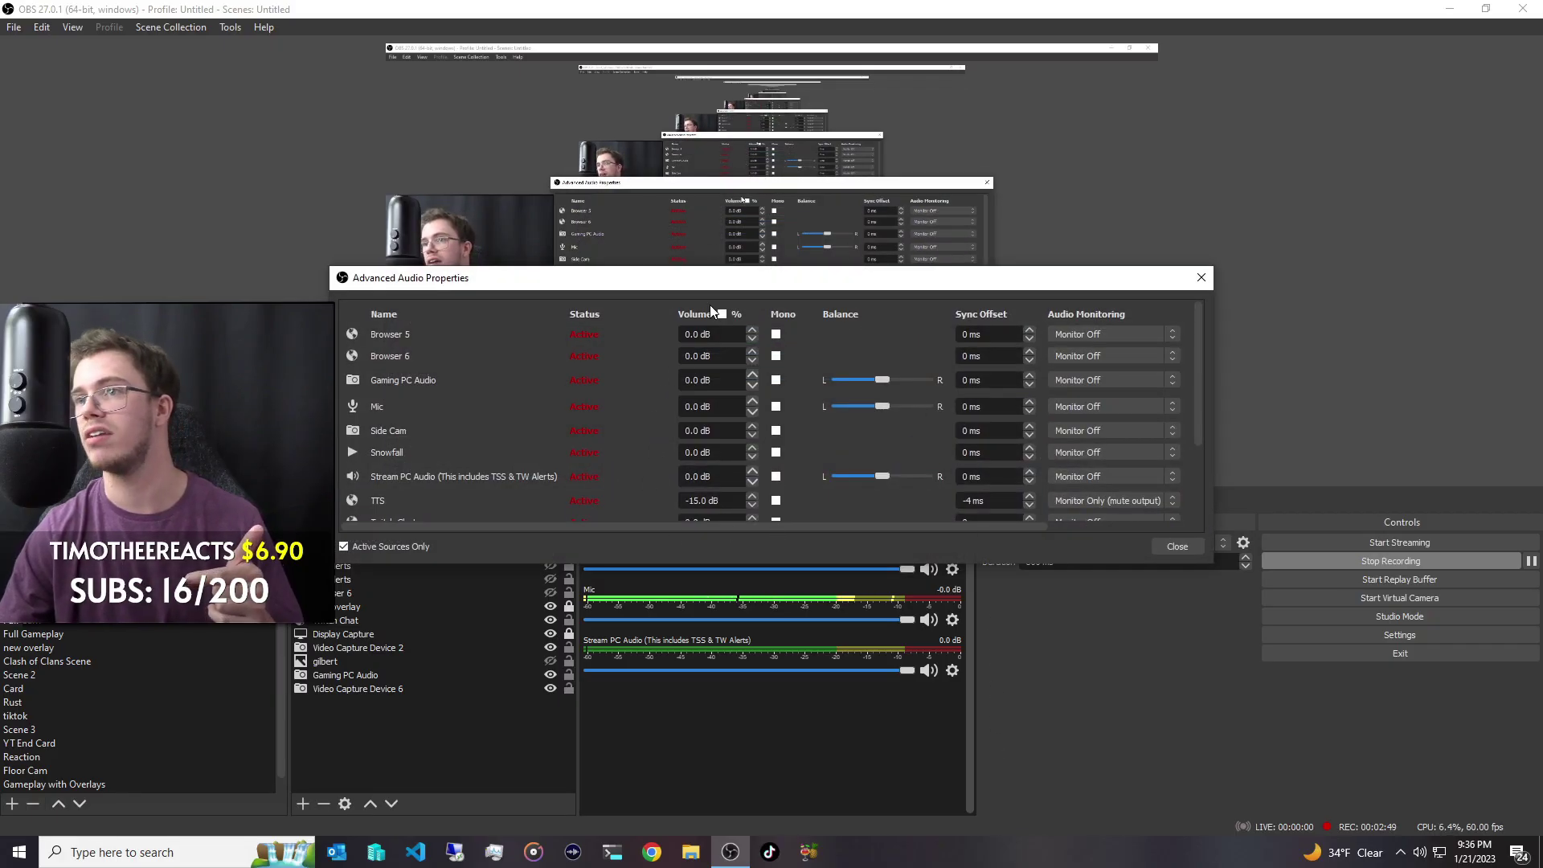
drag(762, 285, 1008, 244)
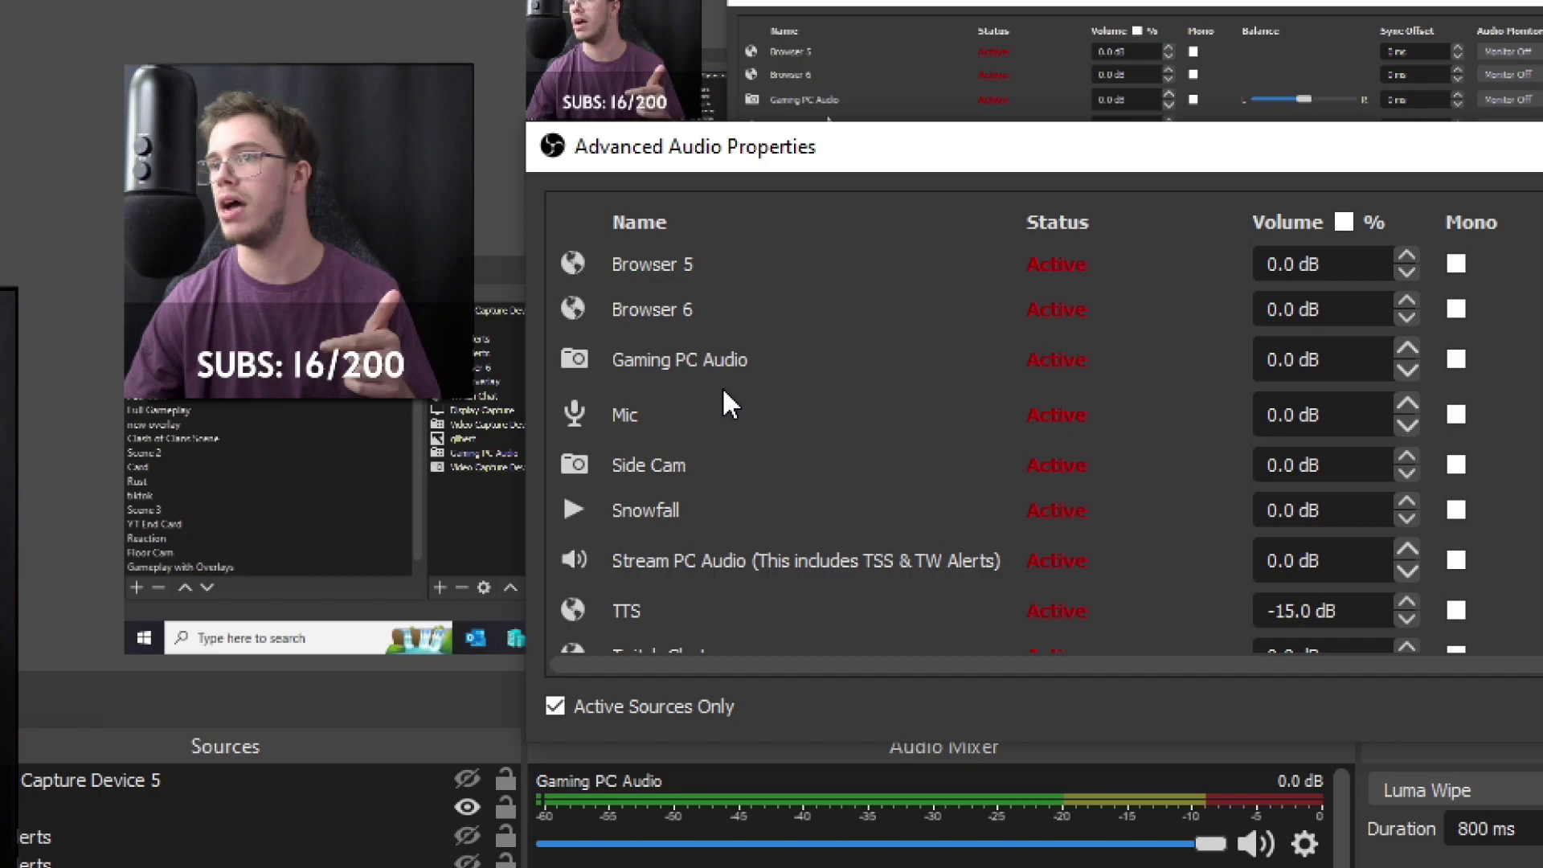
scroll(795, 552, down, 3)
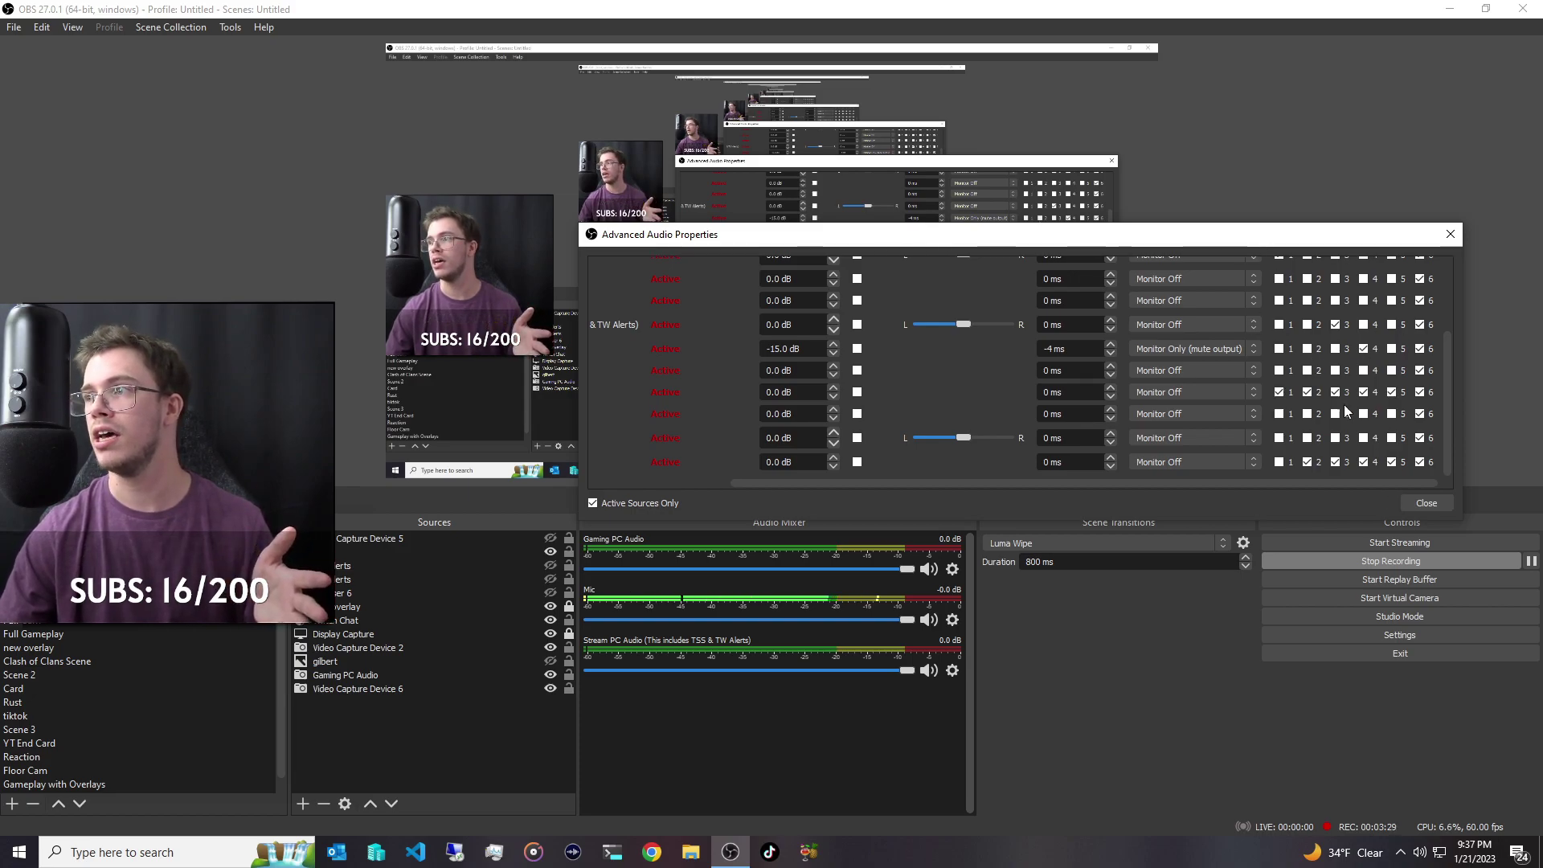
click(1431, 501)
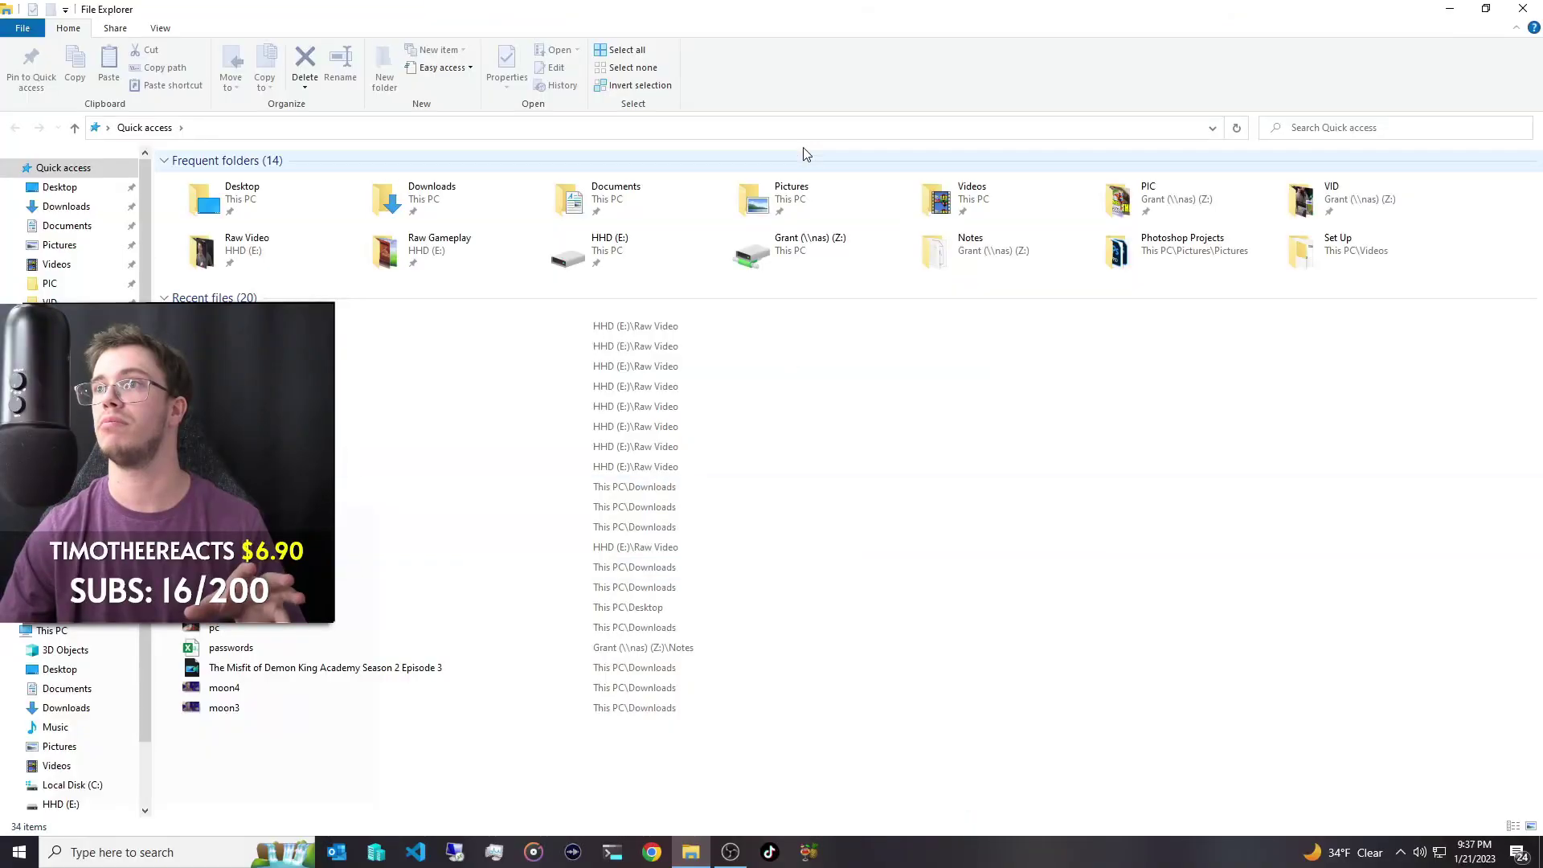
double_click(241, 245)
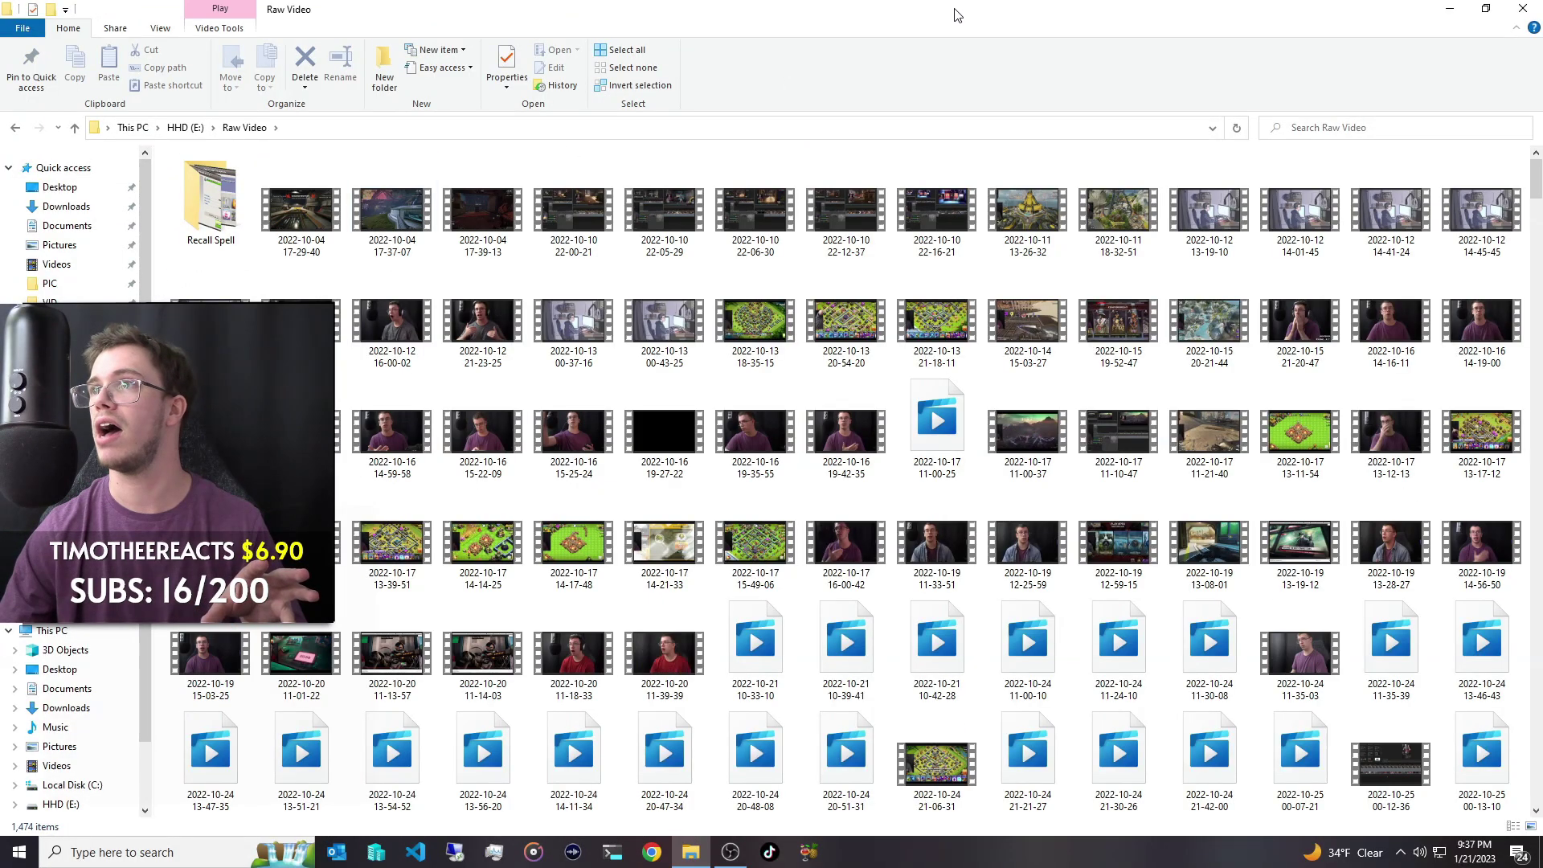
double_click(957, 15)
scroll(1098, 365, down, 15)
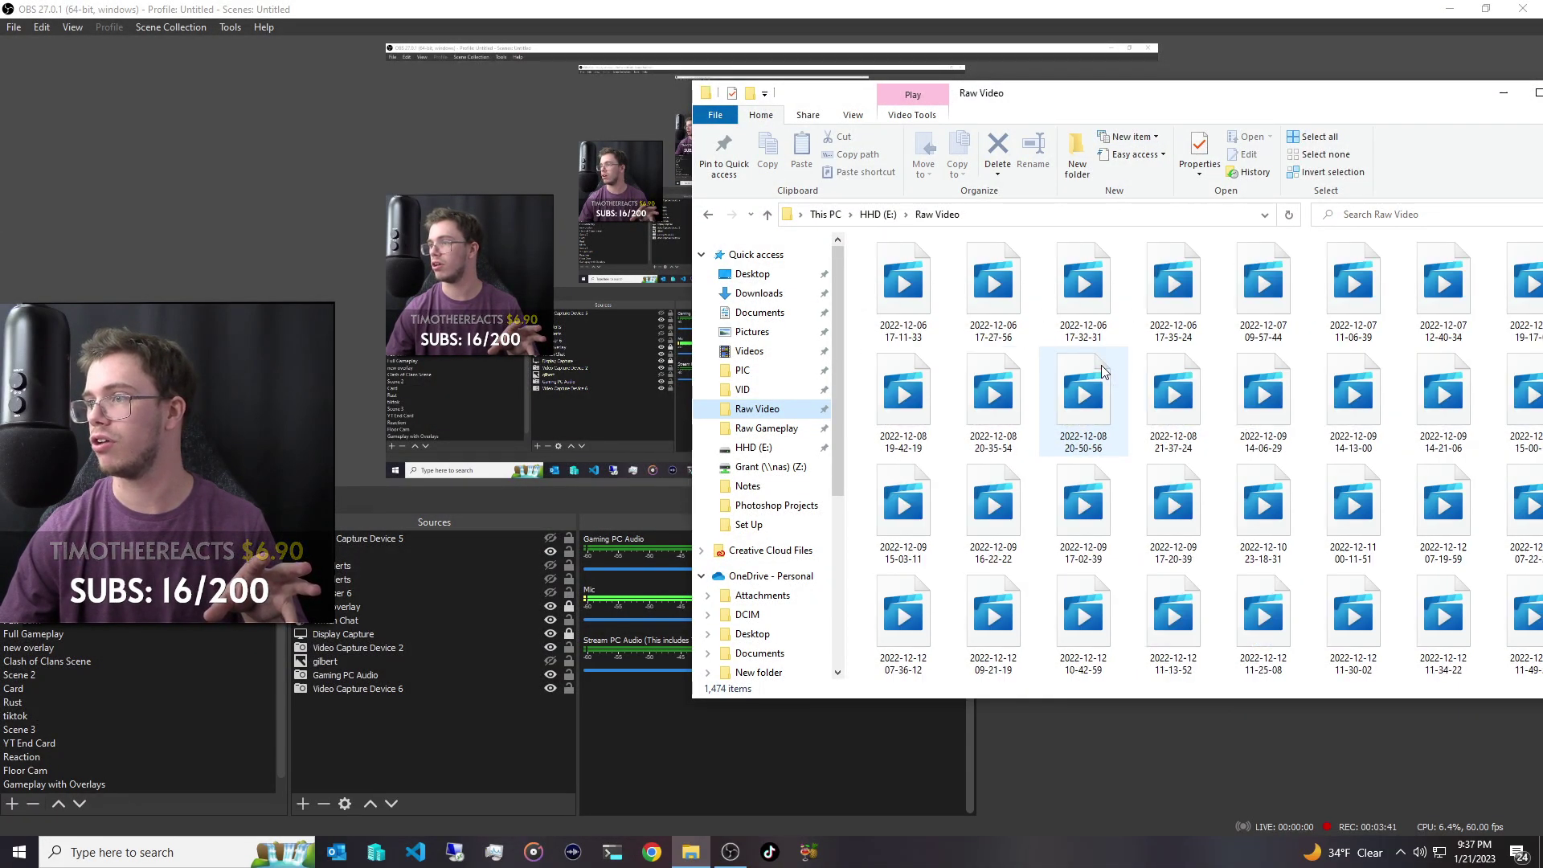
scroll(1102, 365, down, 5)
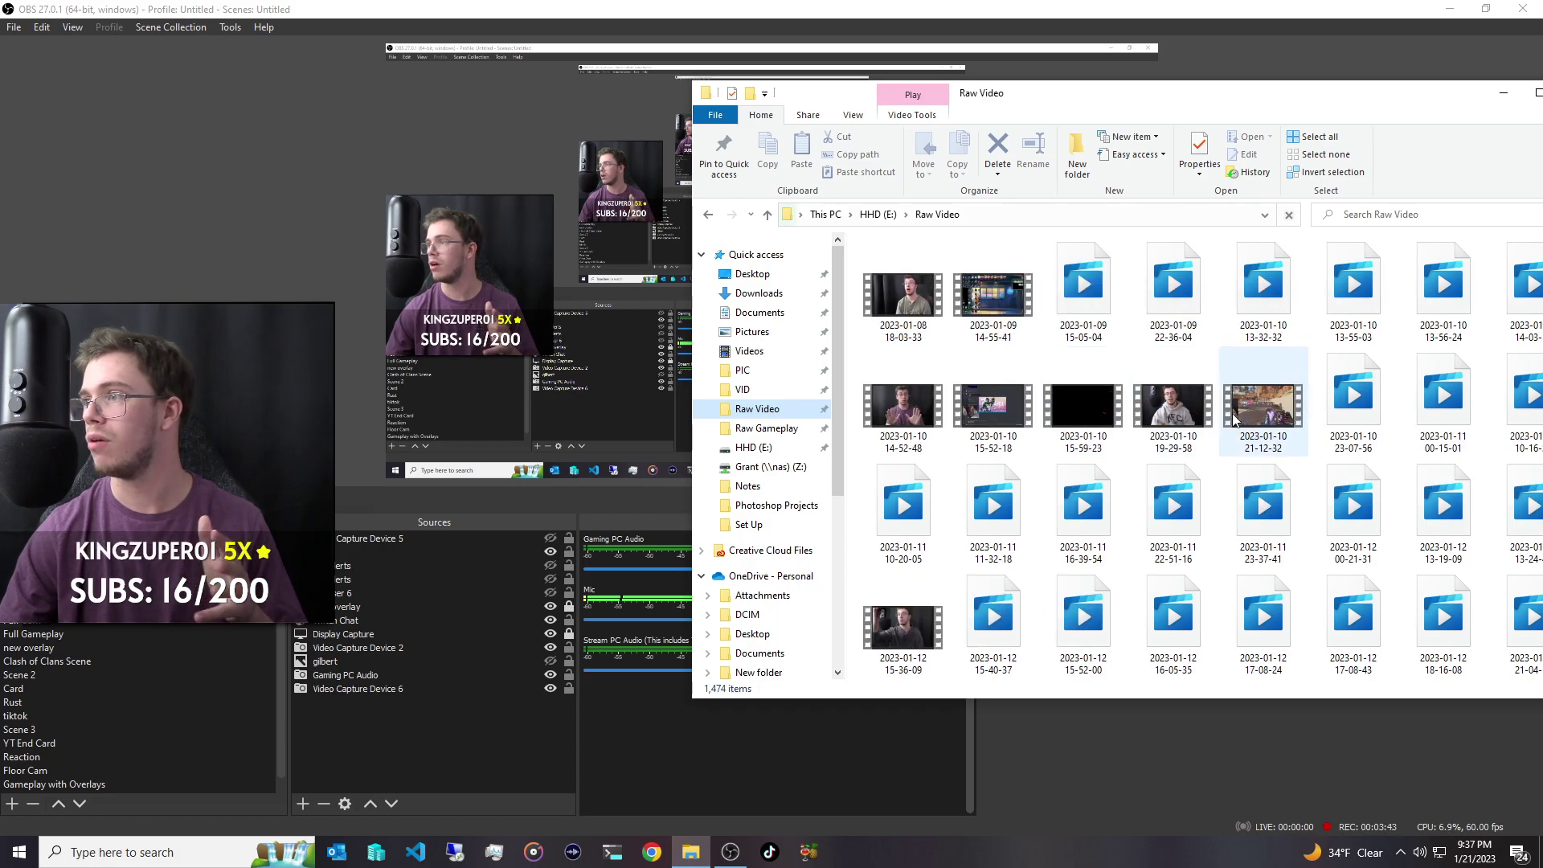
double_click(1173, 414)
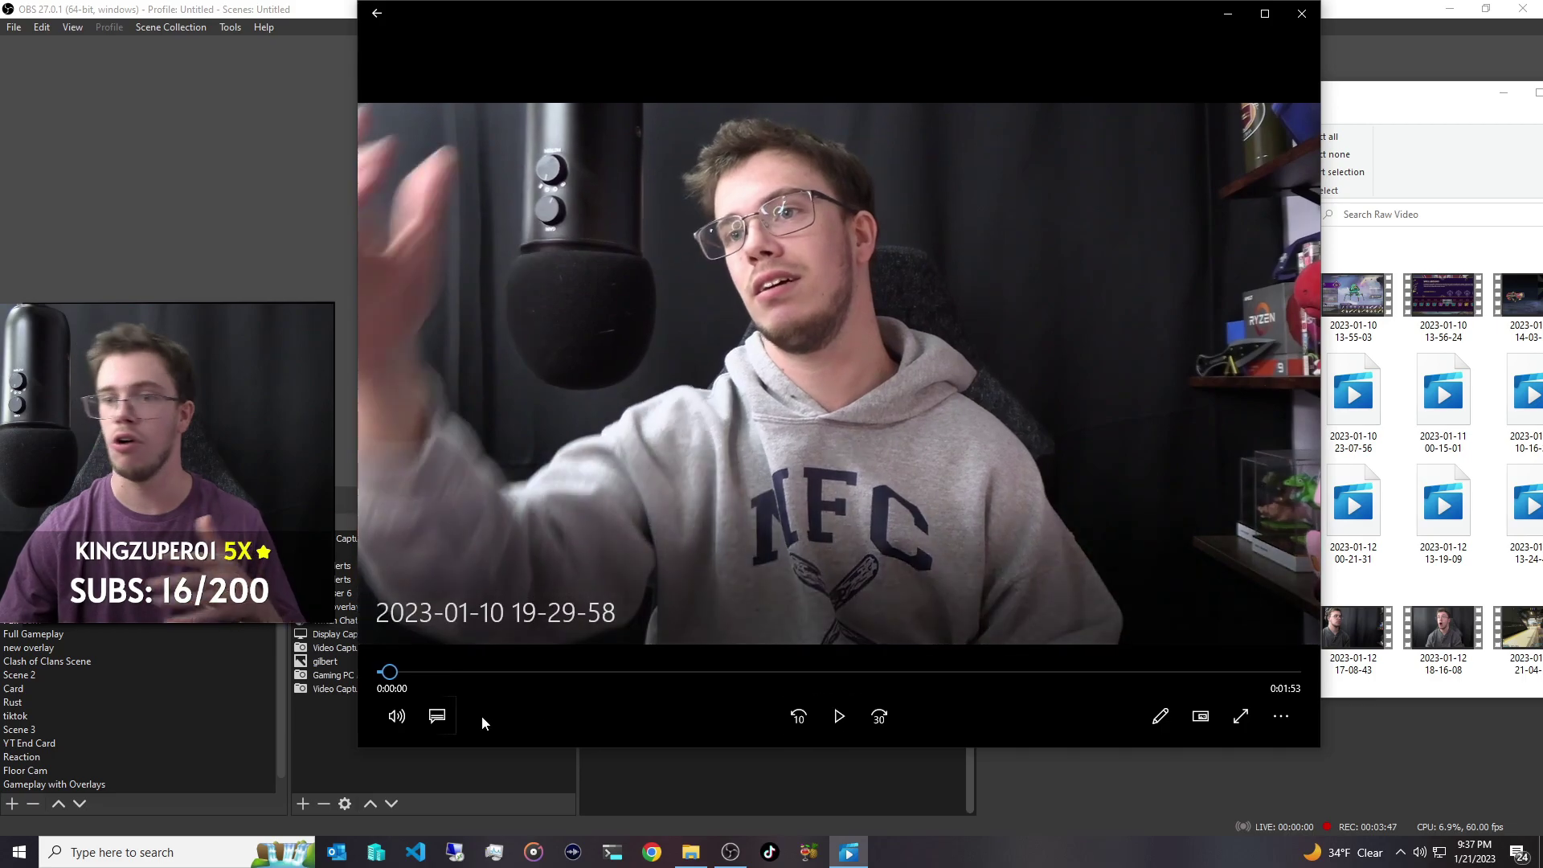
Play the clip on audio Track1, jumping to around 0:00:33, then pause.
click(434, 718)
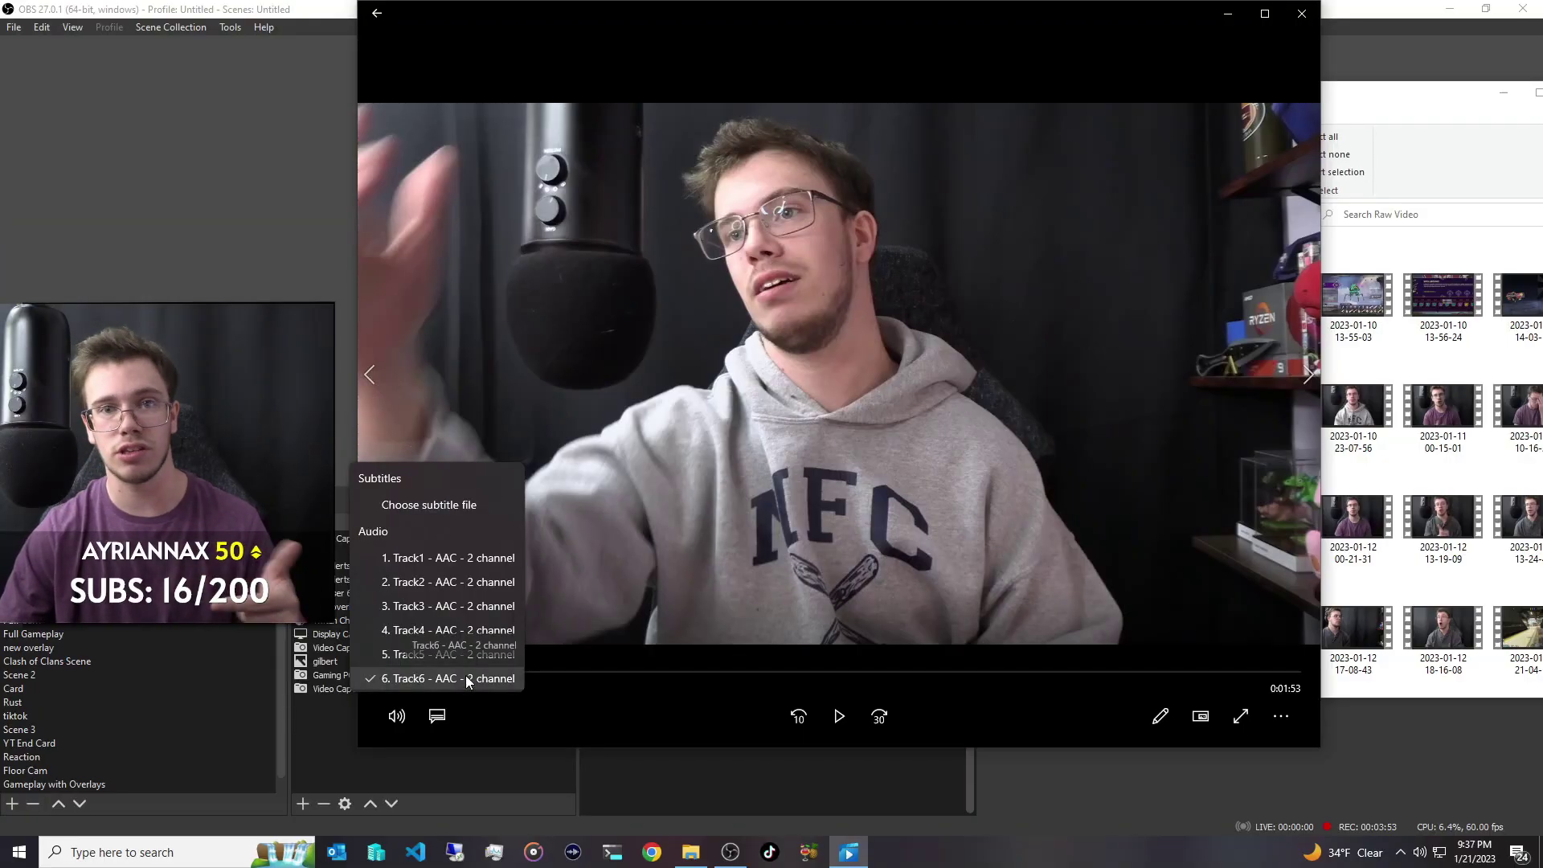
click(438, 563)
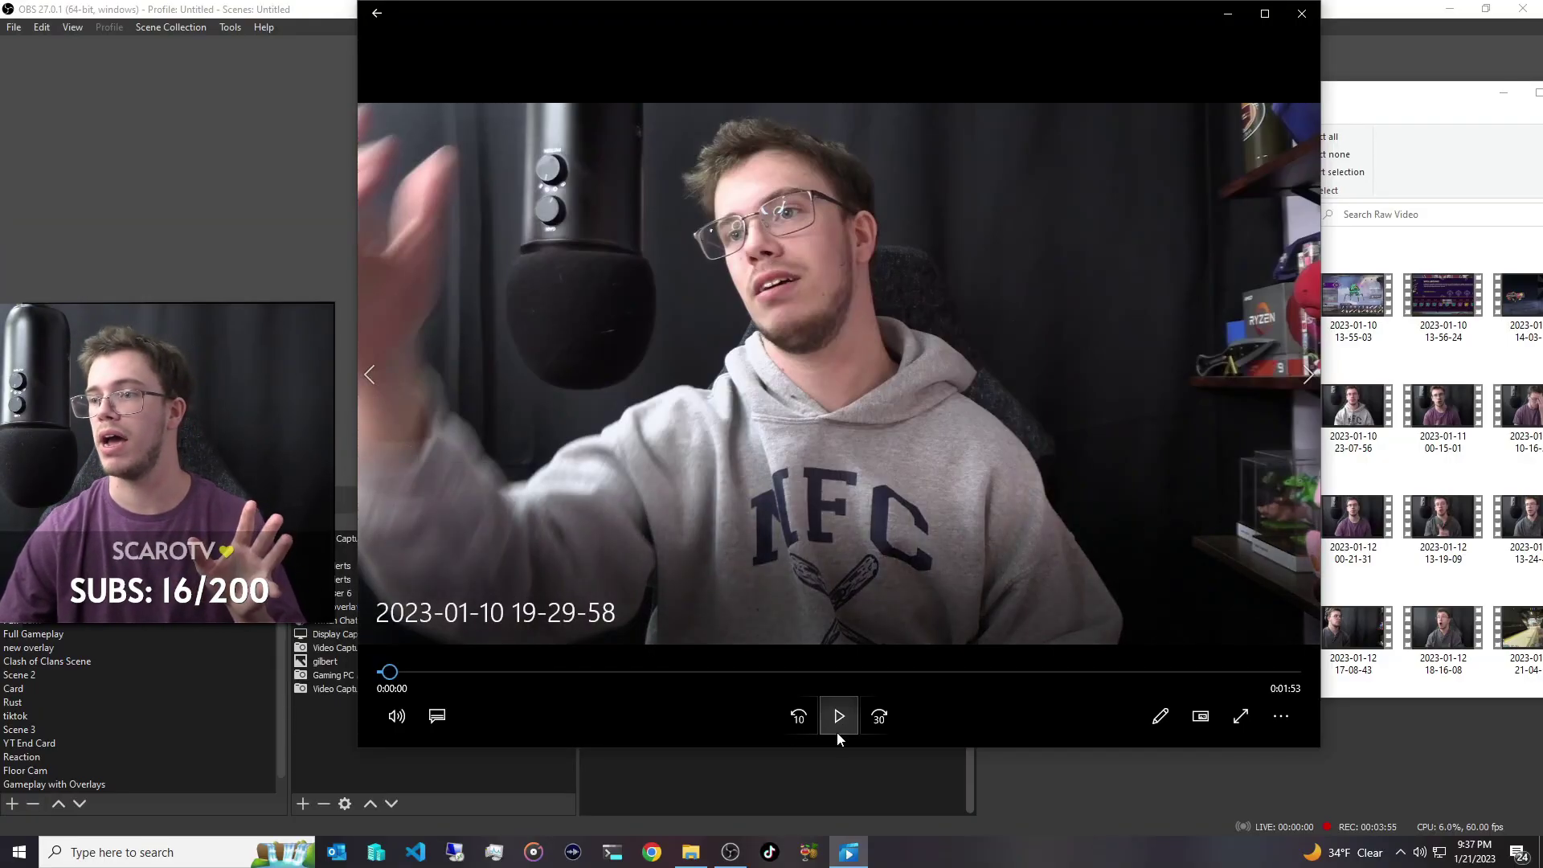
click(836, 732)
click(649, 672)
click(843, 707)
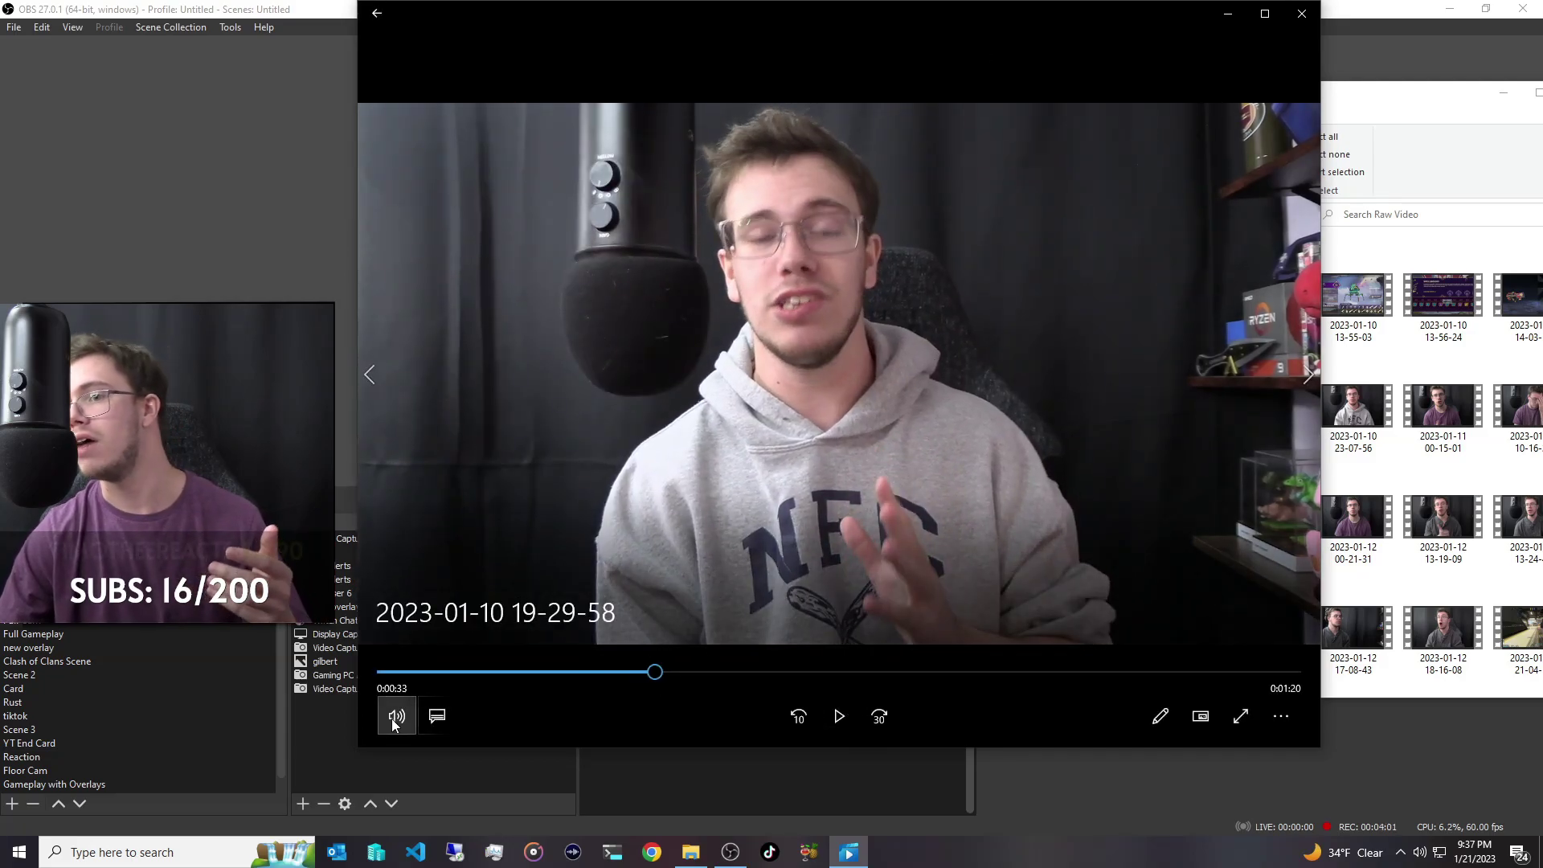
Switch to another audio track and play from about 0:01:19, pausing at 0:01:22.
click(437, 716)
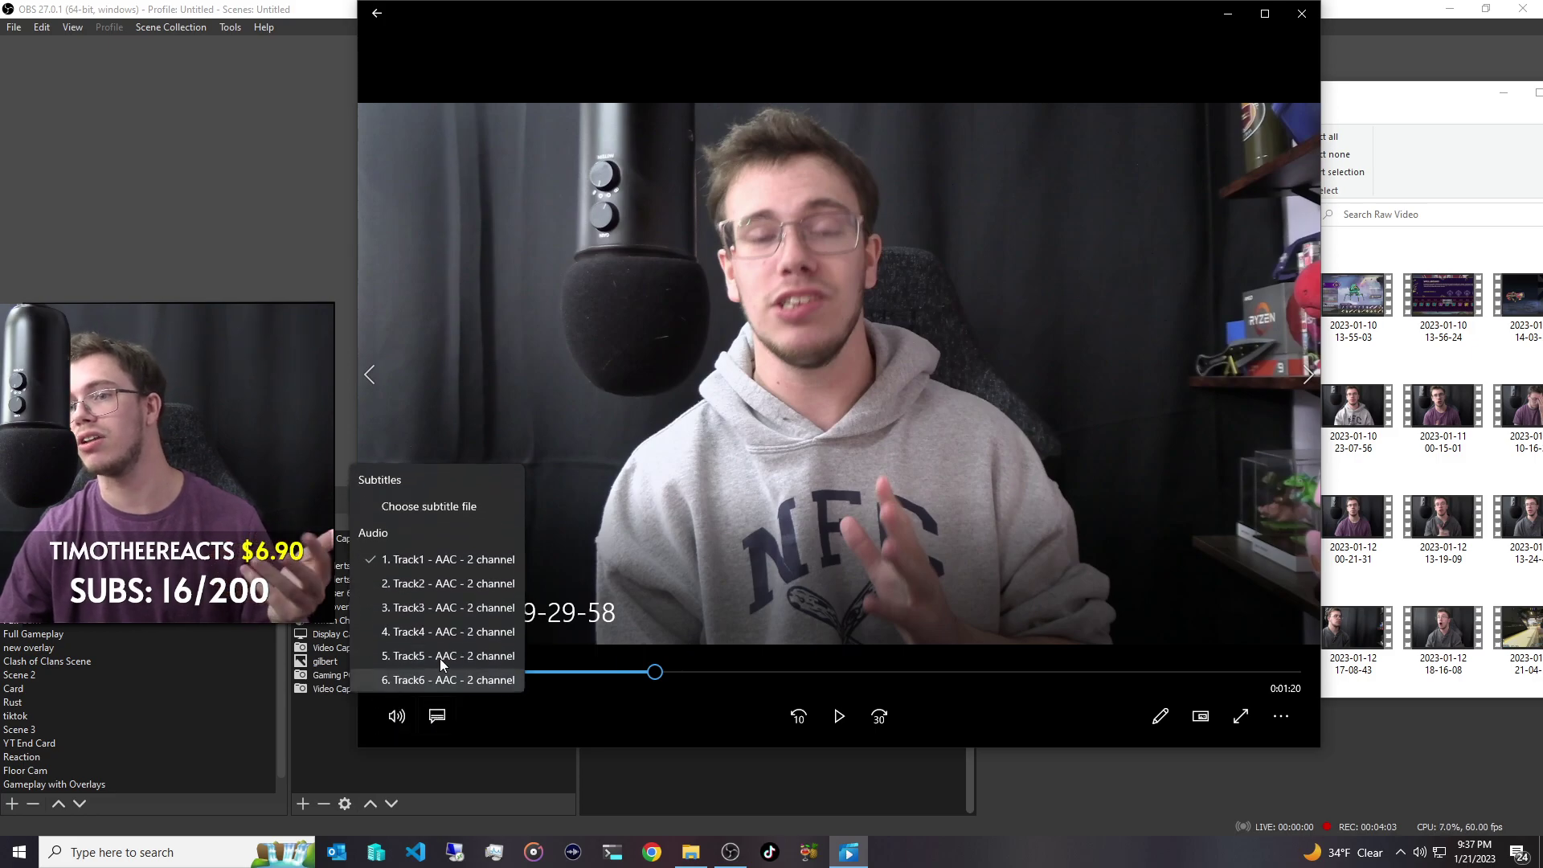
click(446, 614)
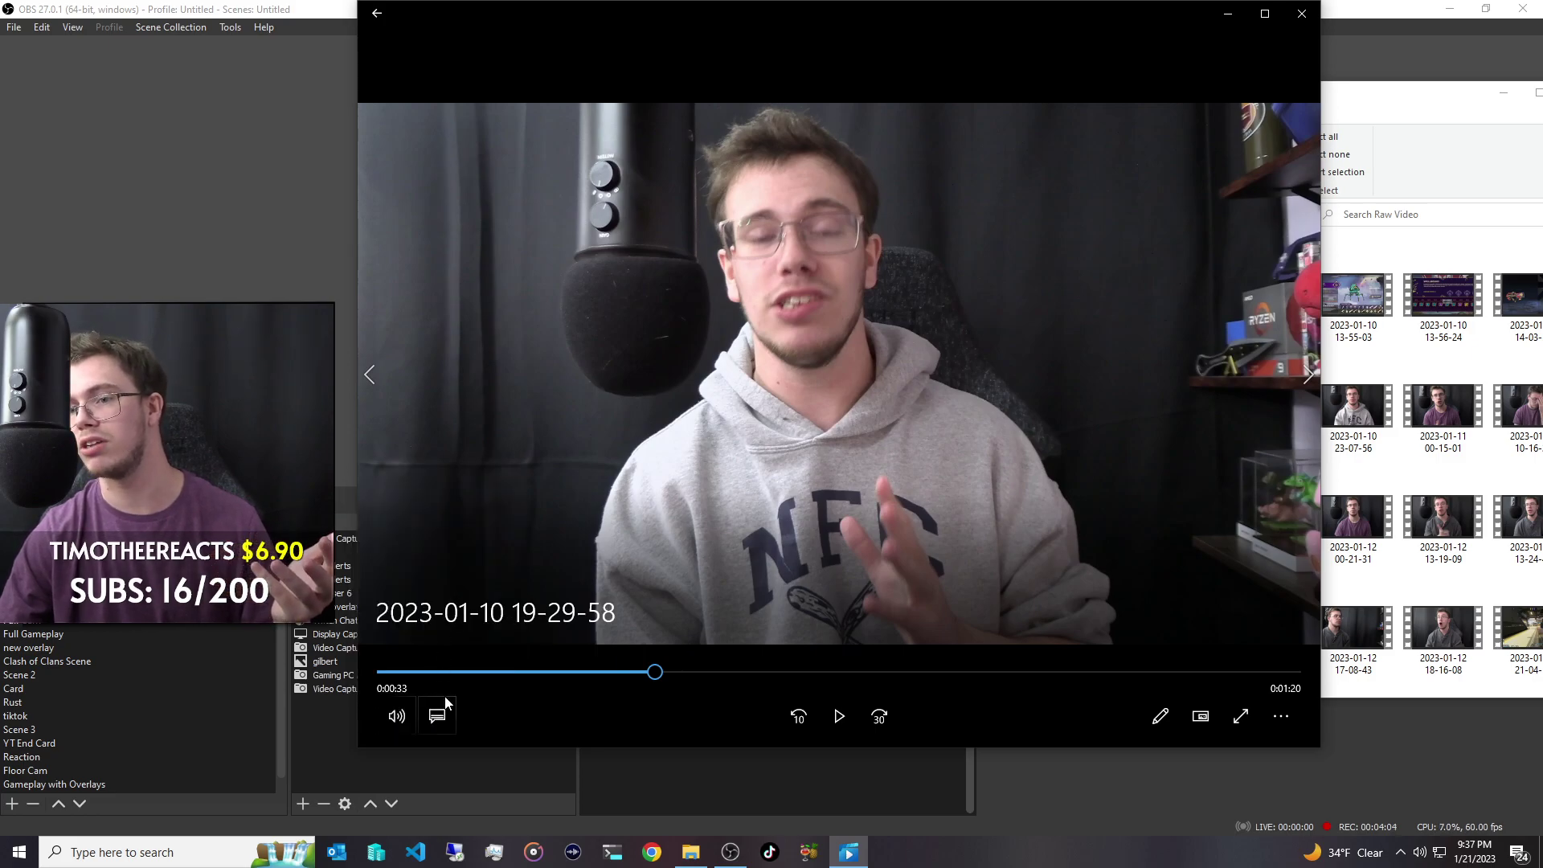
click(838, 716)
drag(818, 673, 1016, 670)
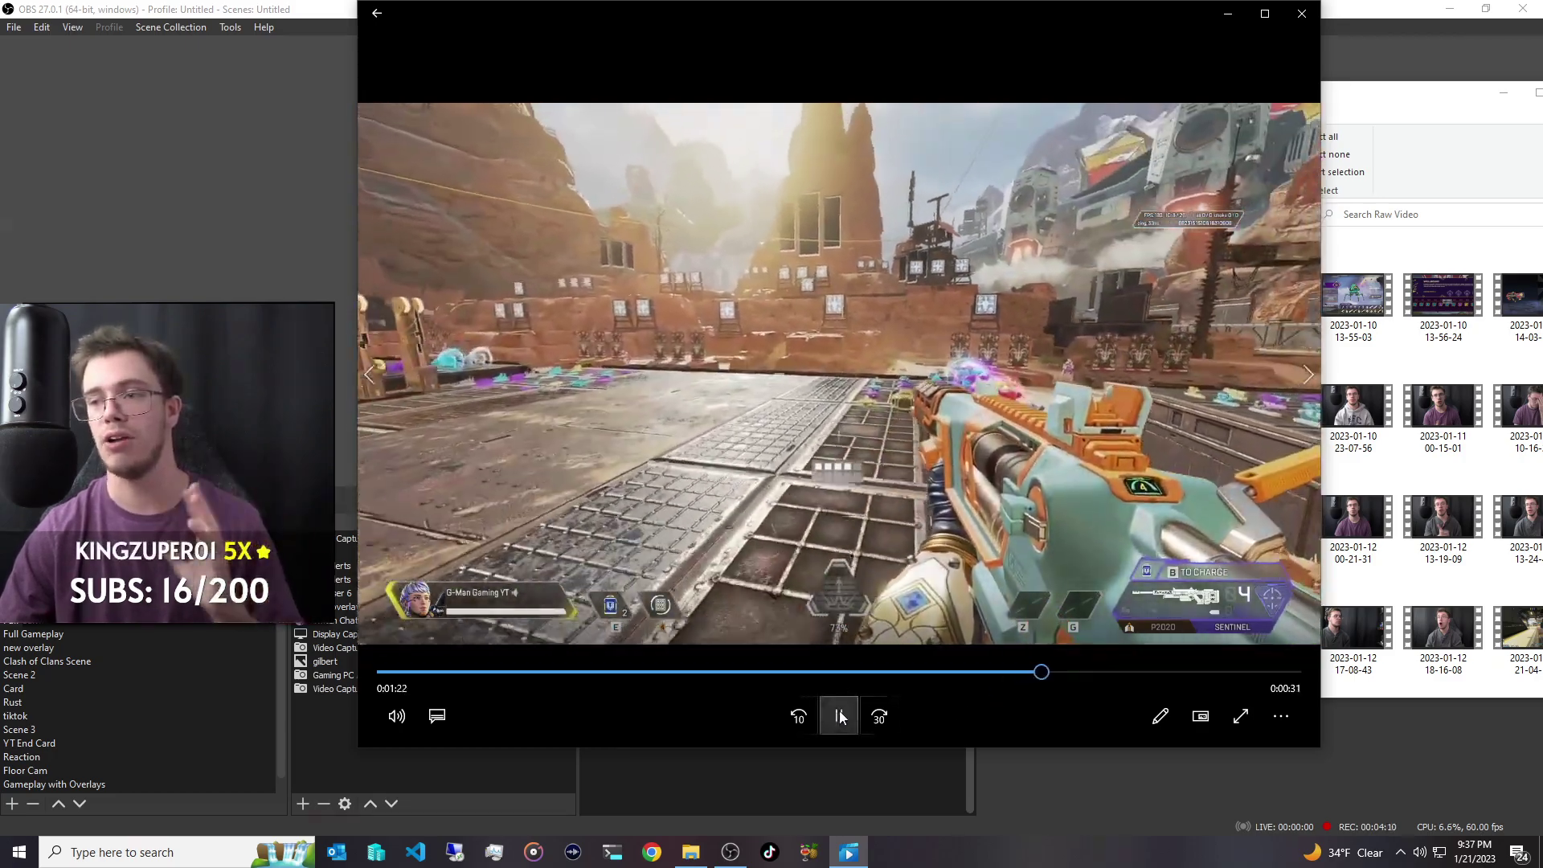
click(839, 711)
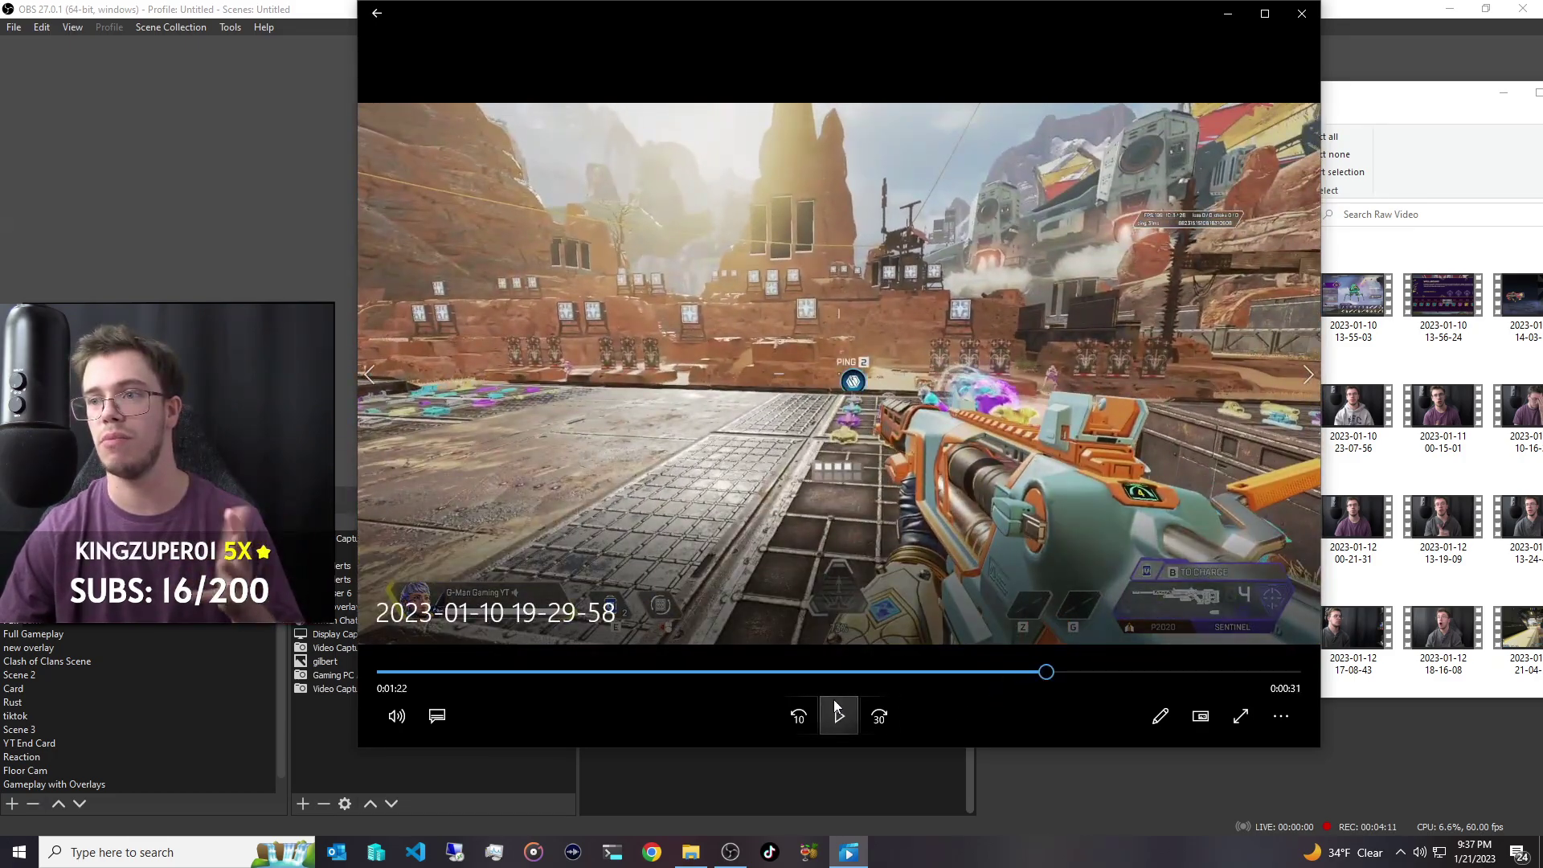
Switch to Track2 audio, play and skip further ahead, then pause at 0:01:38.
click(438, 715)
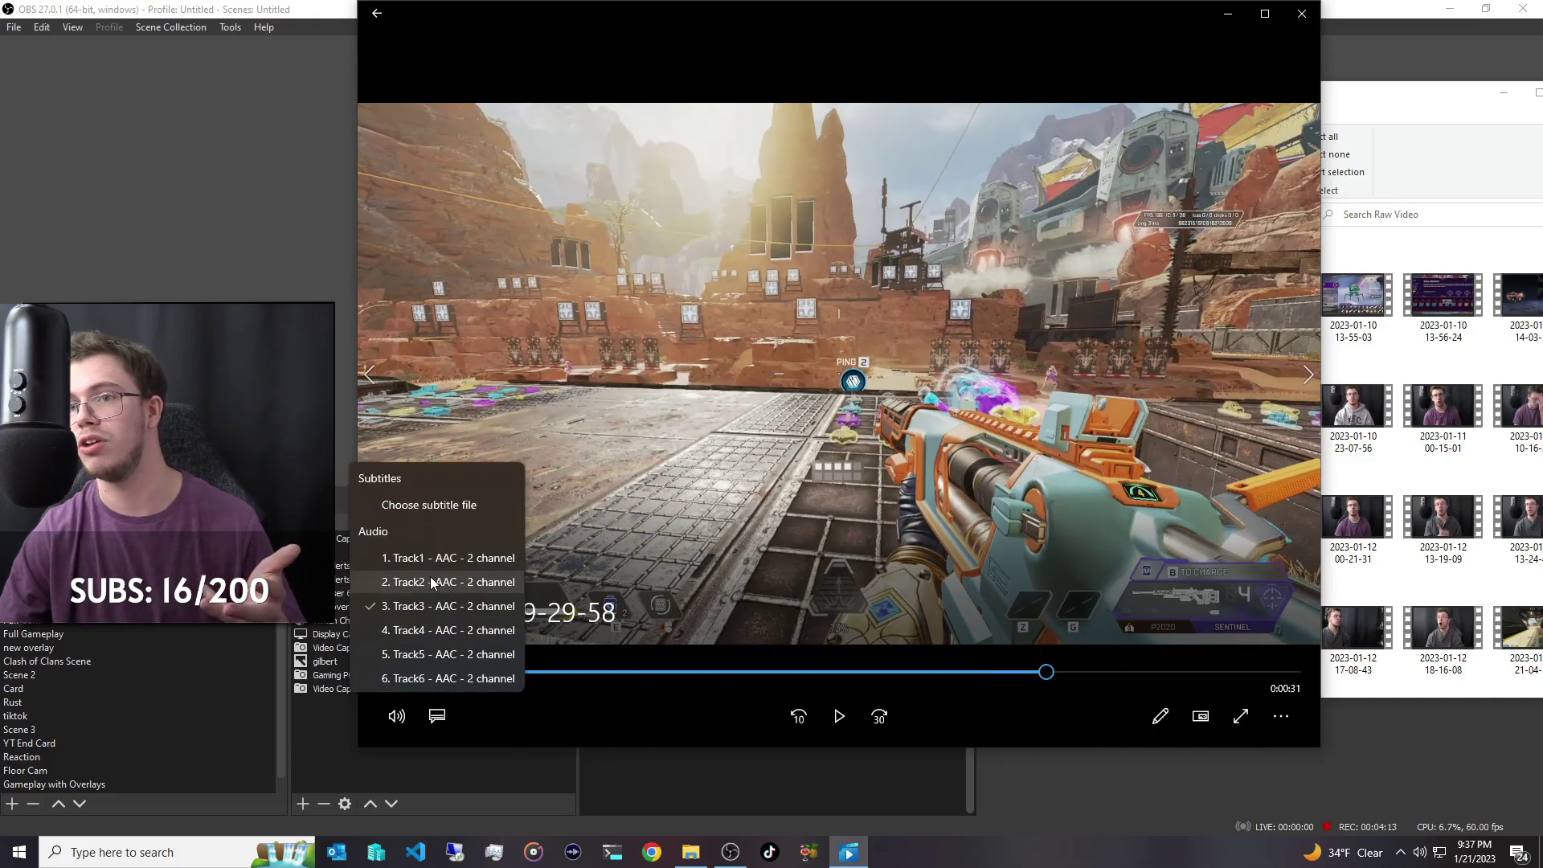
click(431, 580)
click(840, 716)
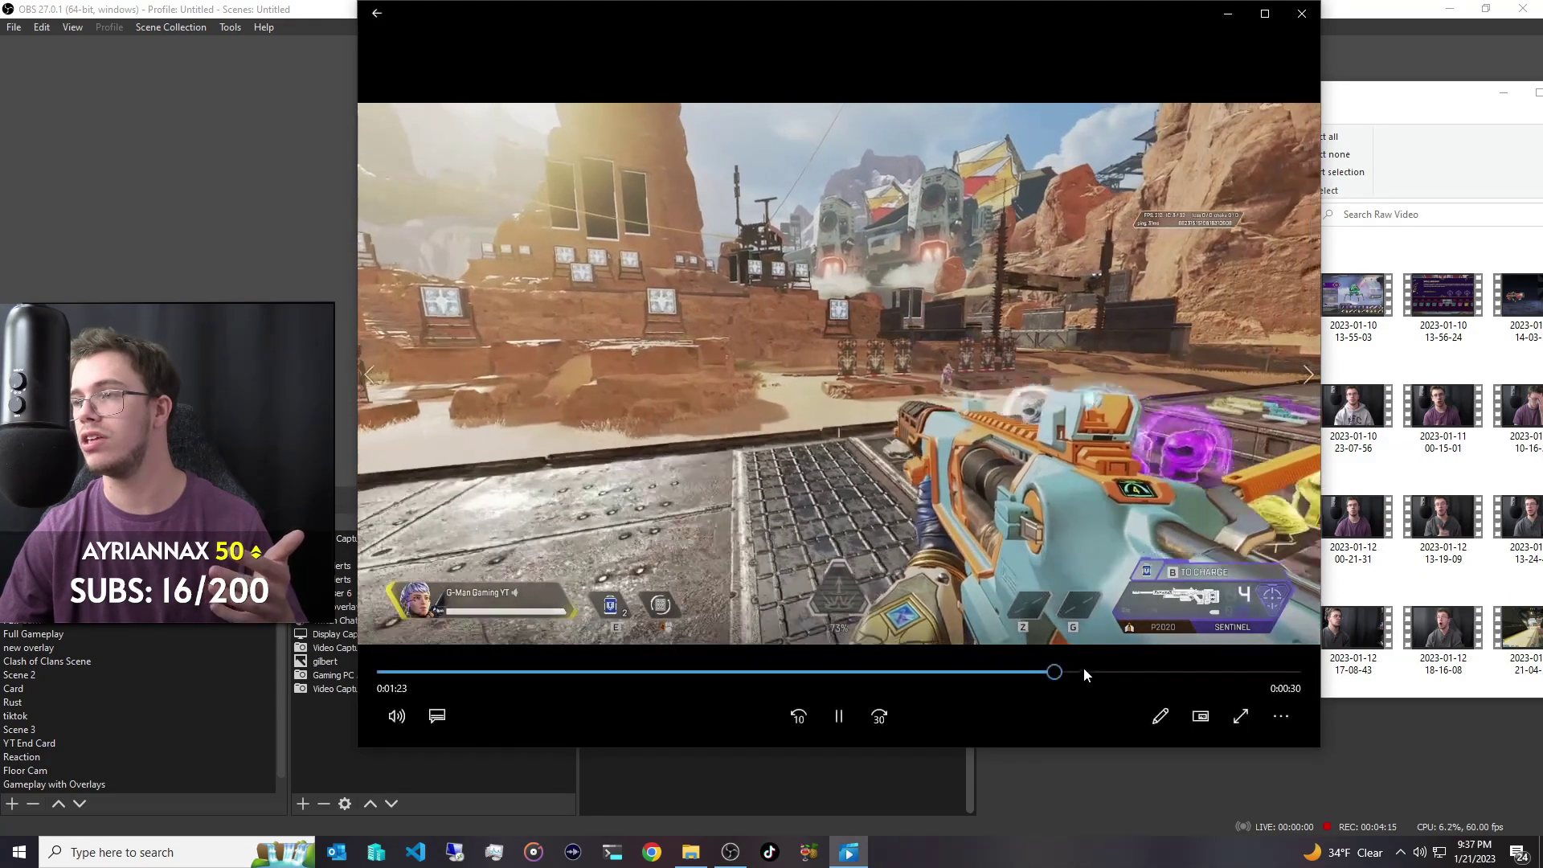
click(1084, 671)
click(1162, 671)
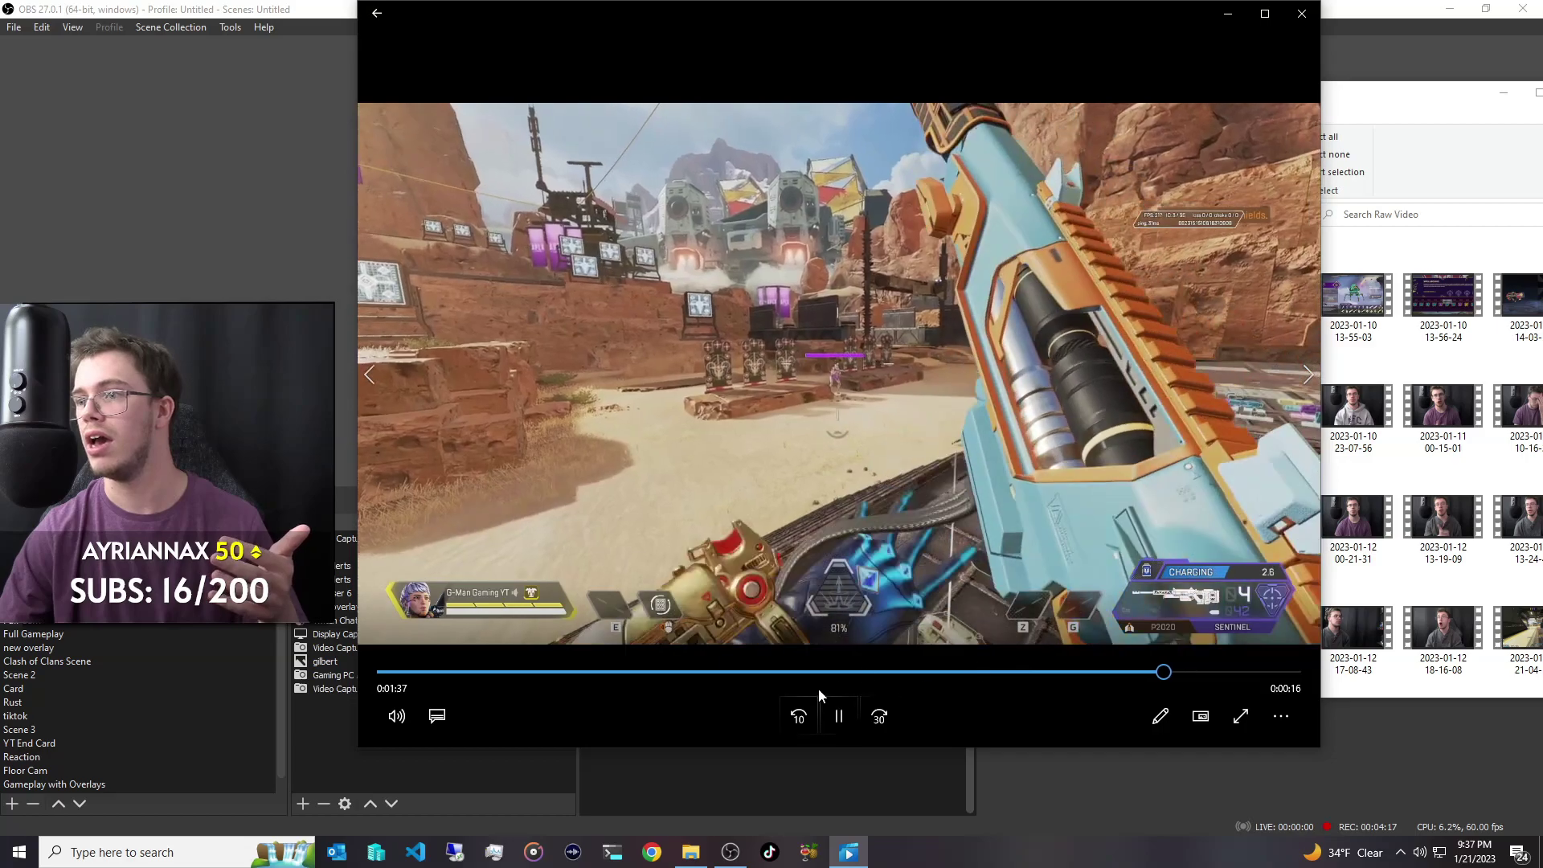
click(840, 716)
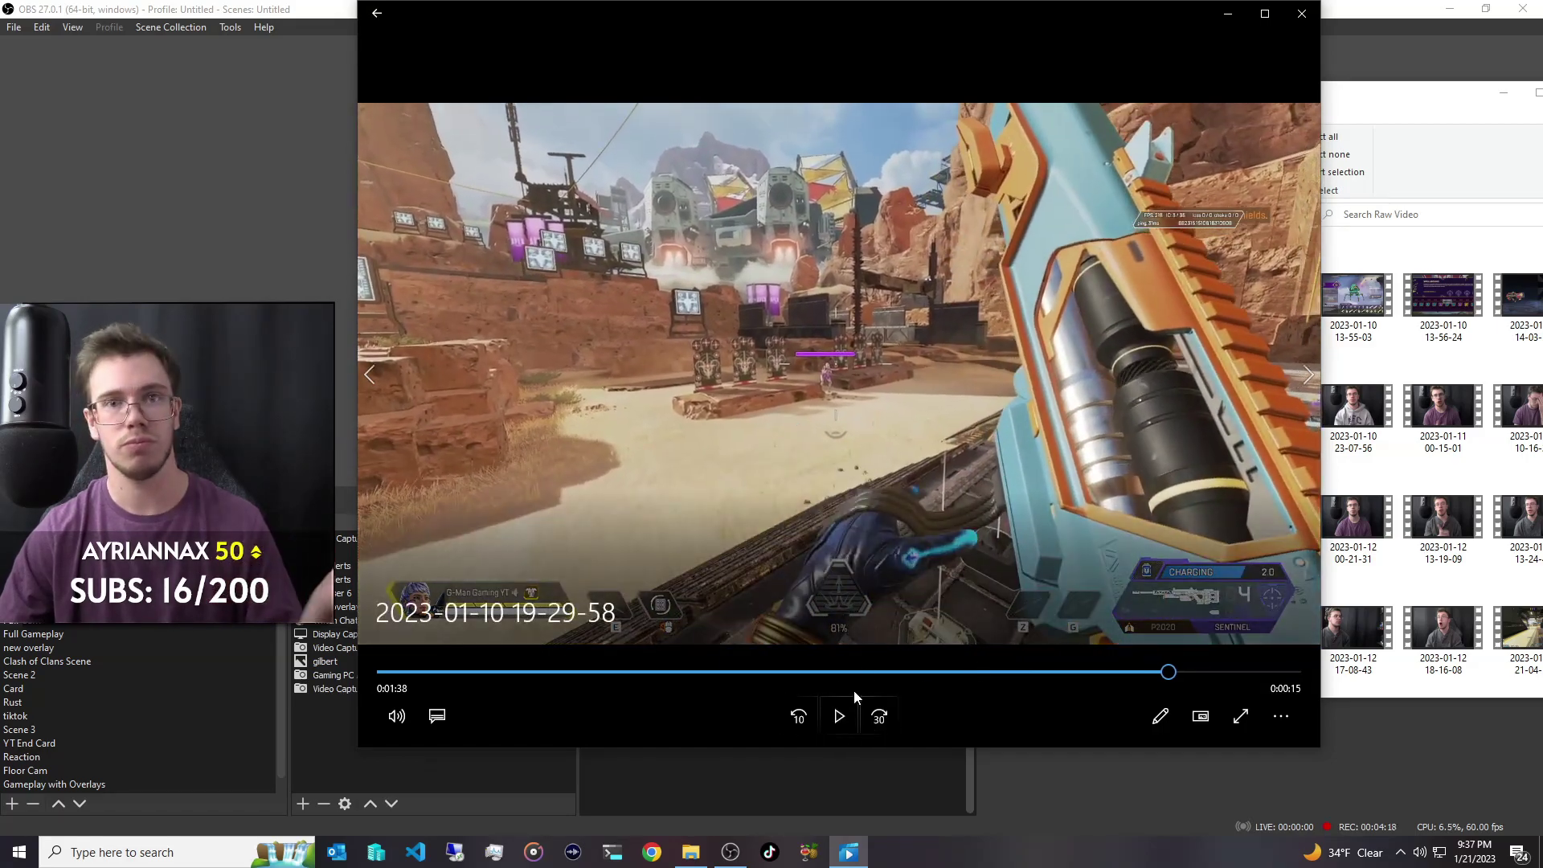
click(1293, 17)
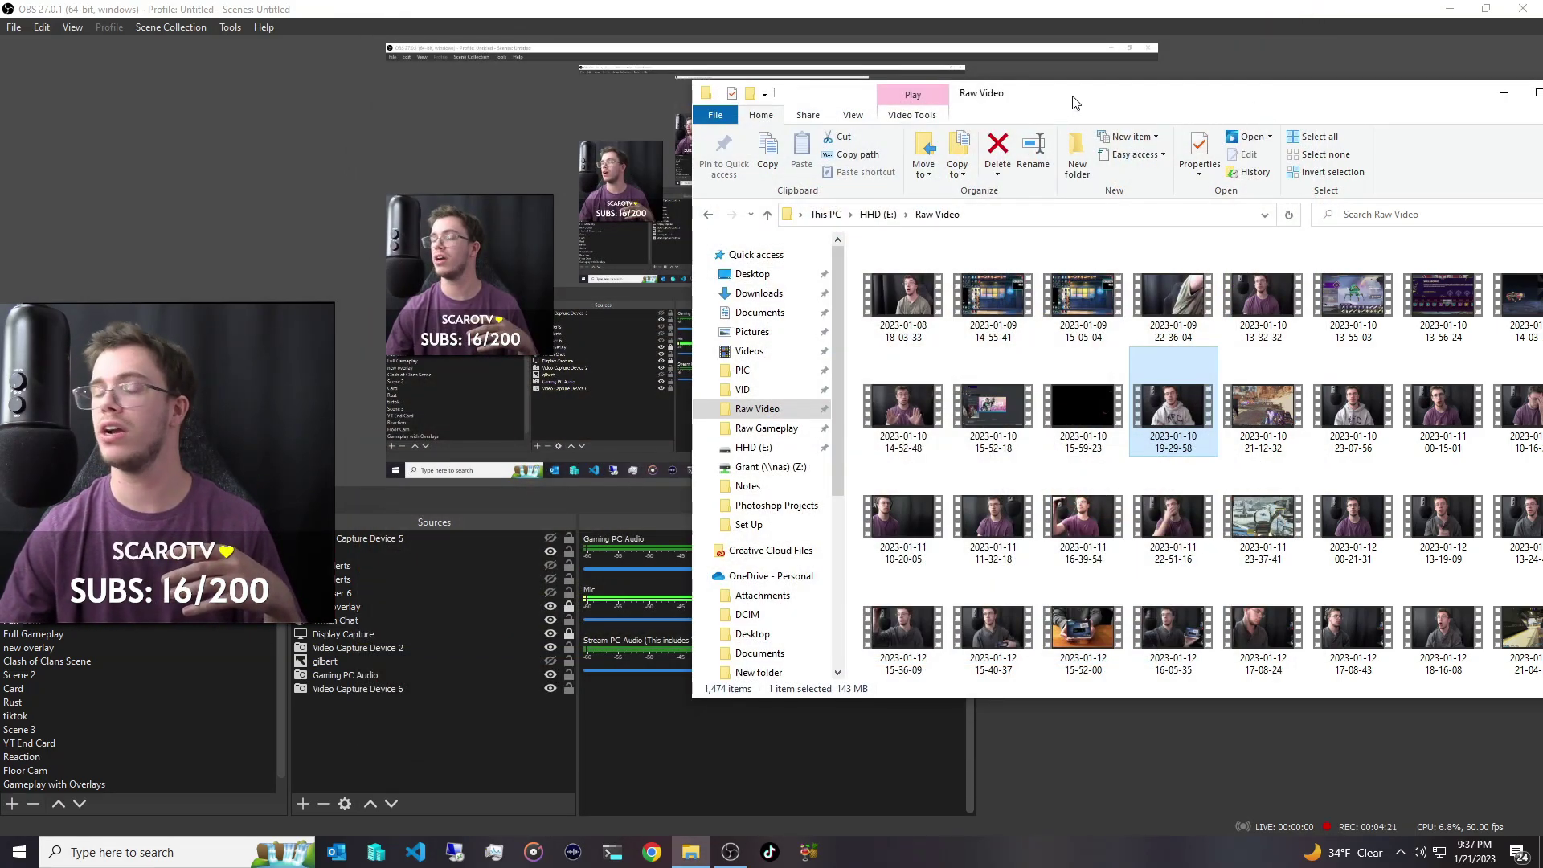
drag(1076, 103, 965, 98)
scroll(1107, 458, up, 5)
scroll(1108, 458, down, 5)
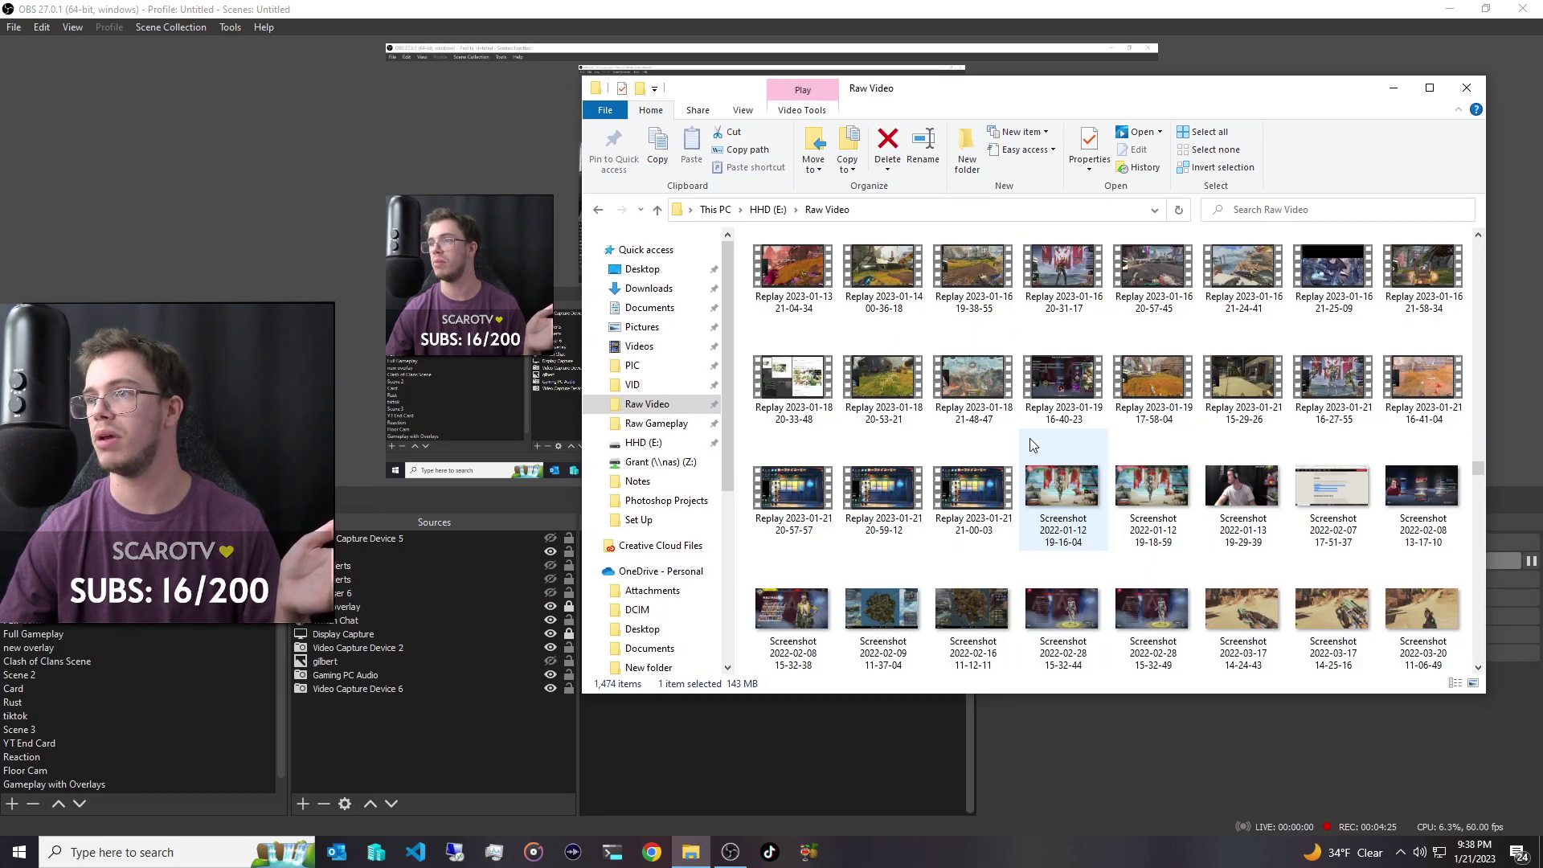
double_click(884, 401)
Play the replay on Track6 audio, then close the player and the Raw Video folder.
click(836, 717)
click(447, 720)
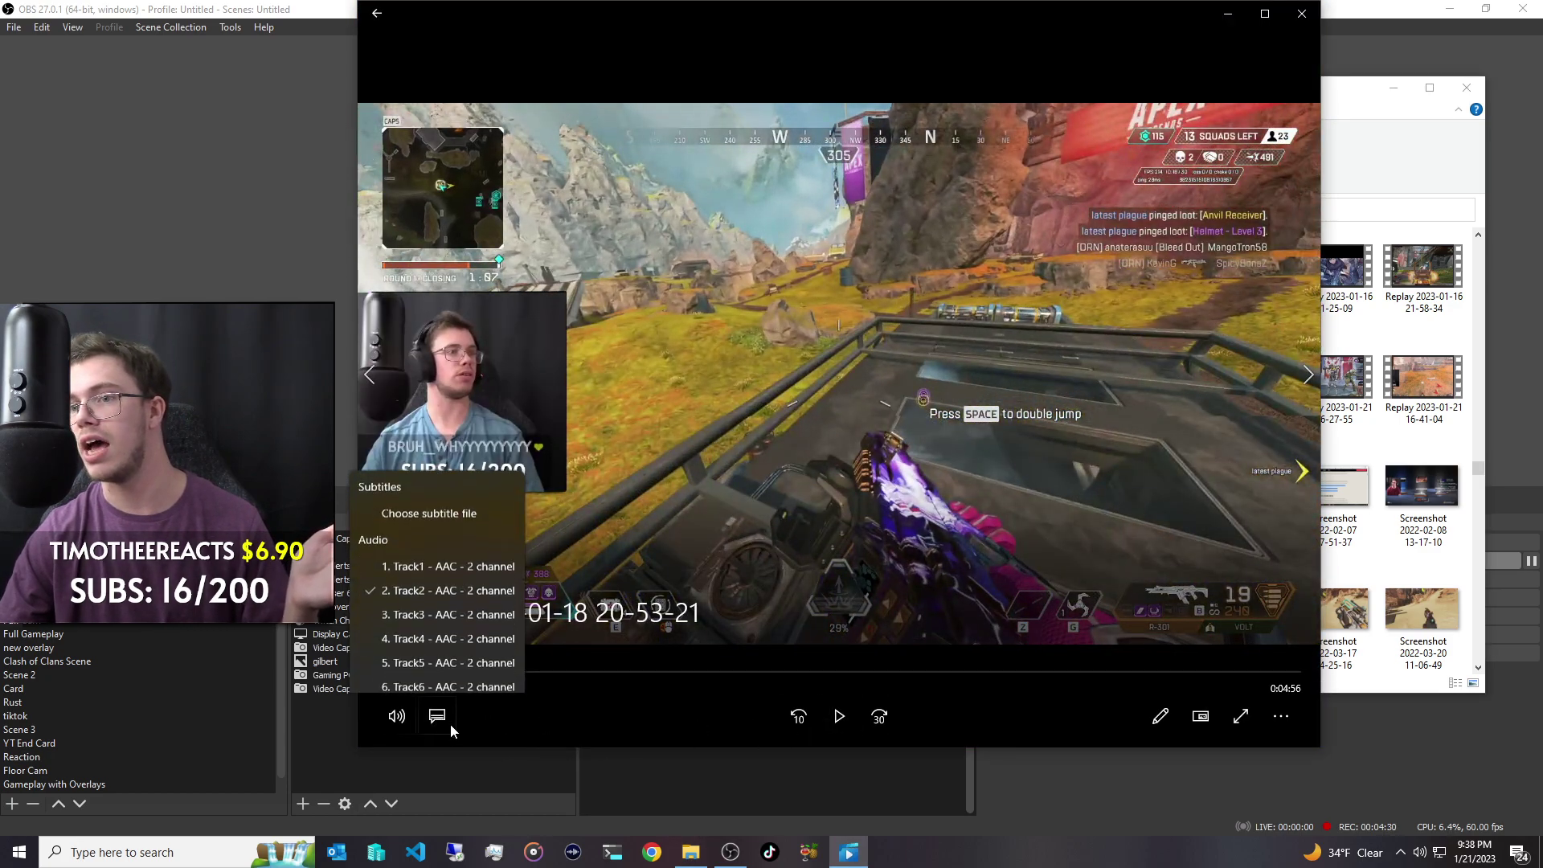
click(459, 682)
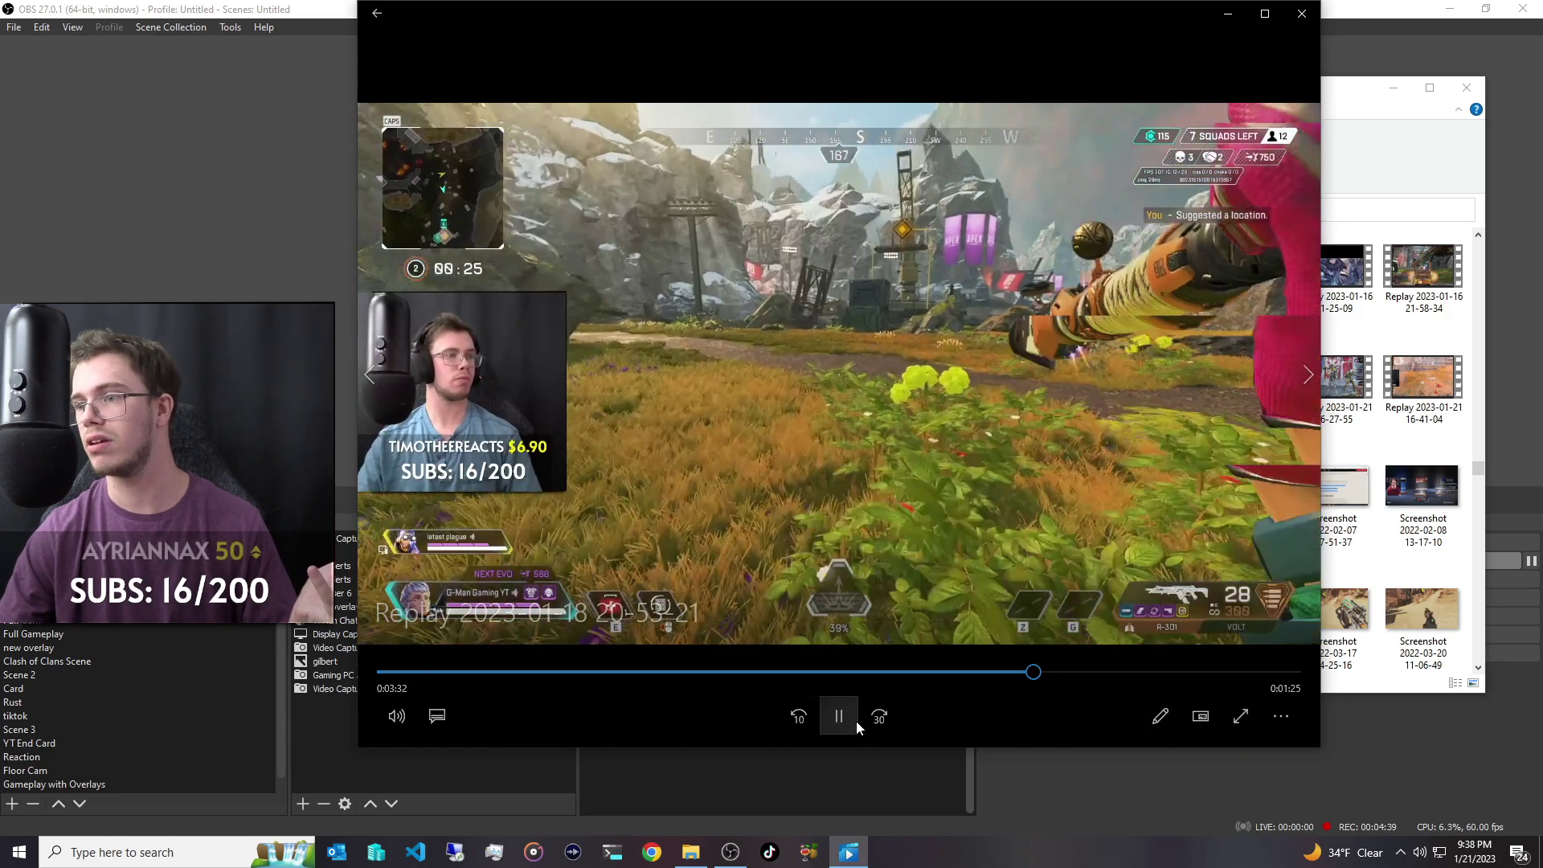
click(837, 722)
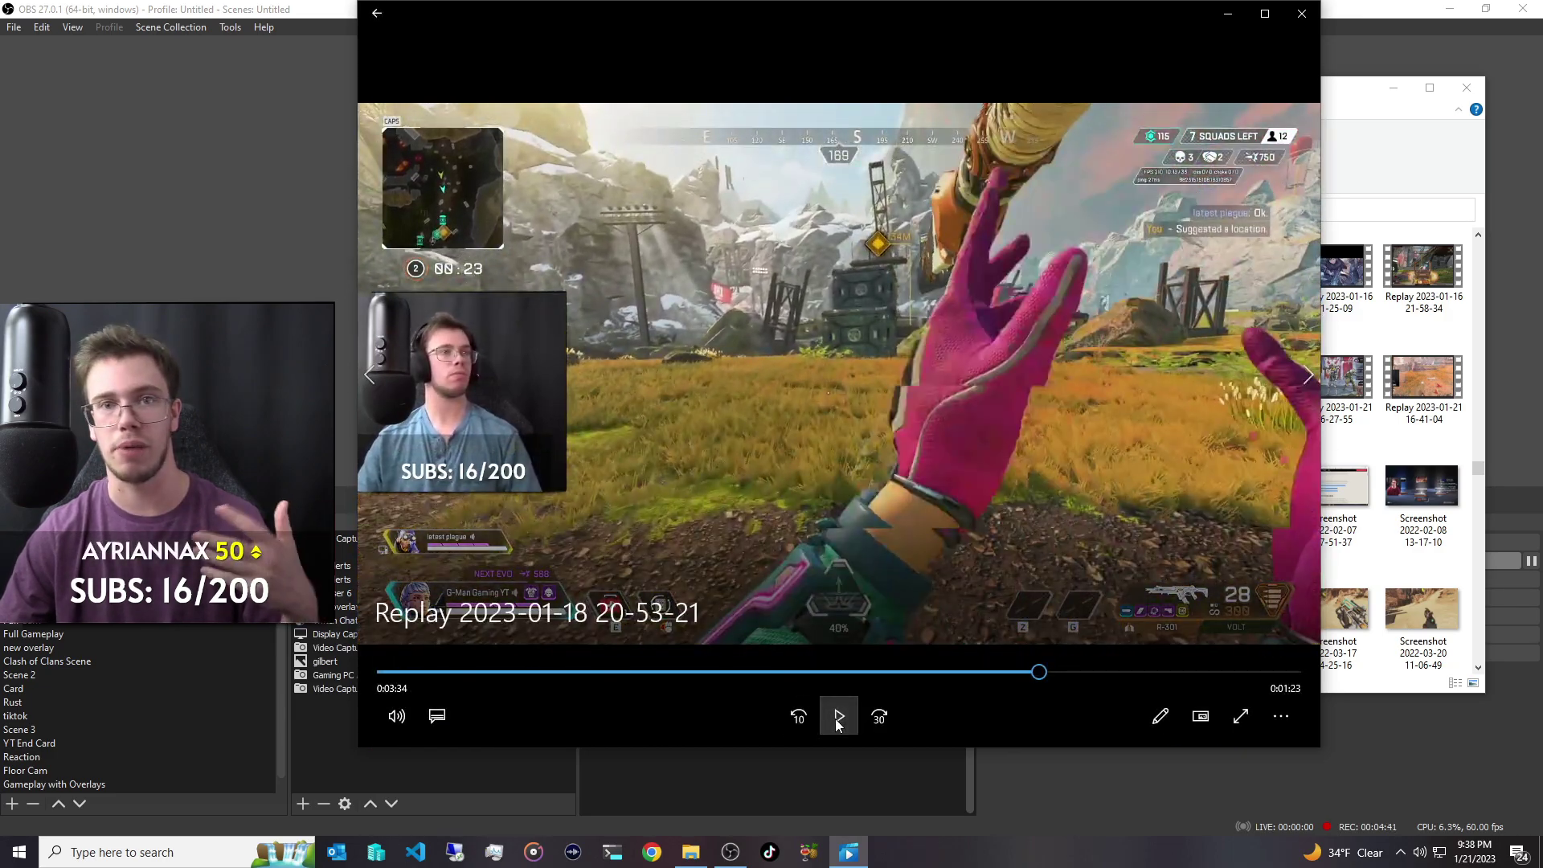
click(1302, 14)
click(1465, 88)
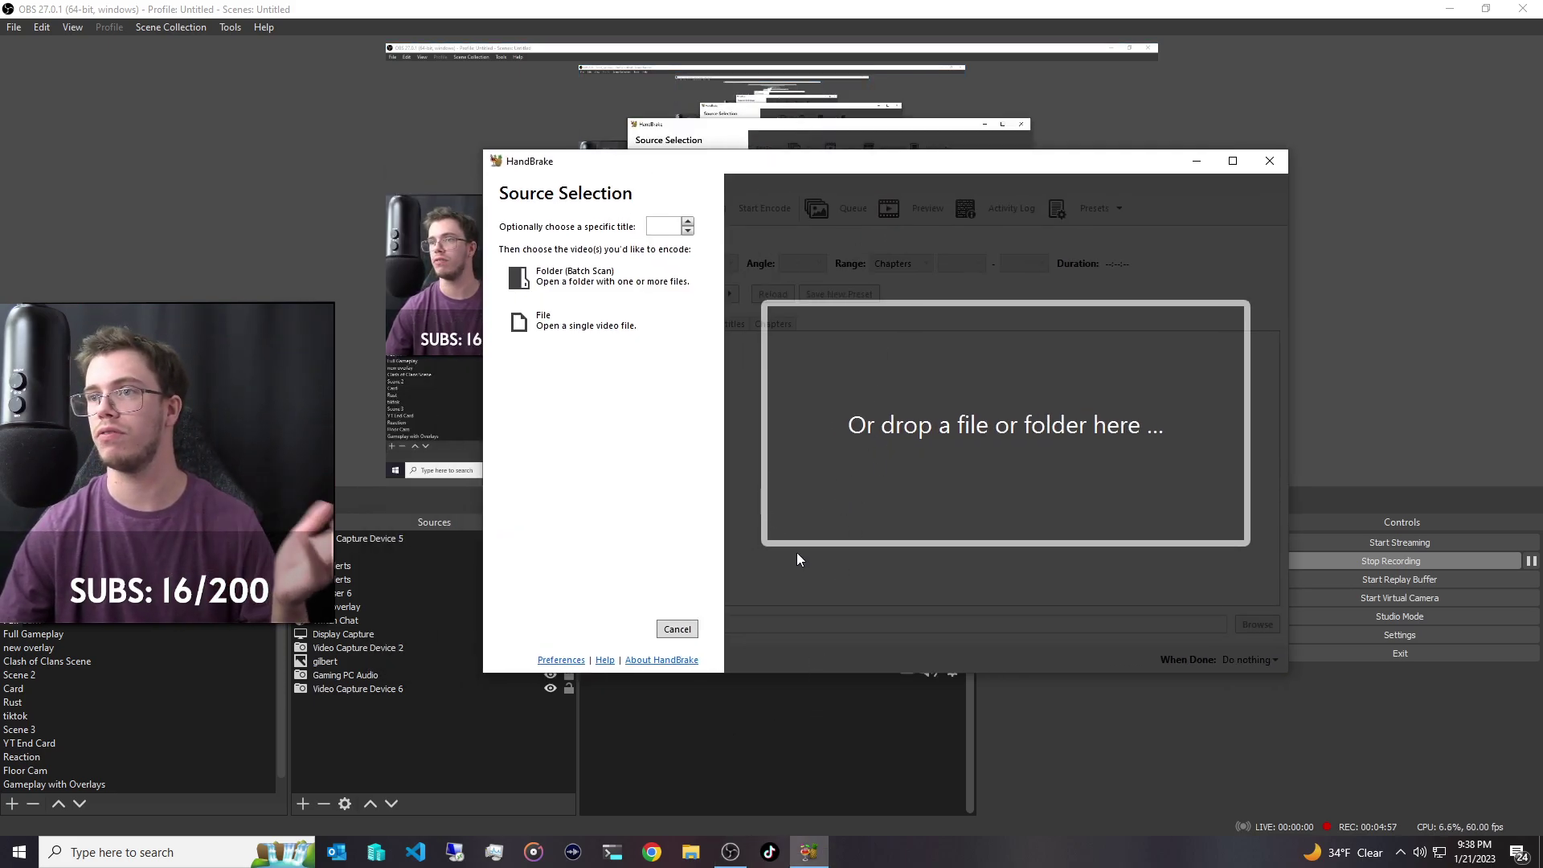
click(689, 851)
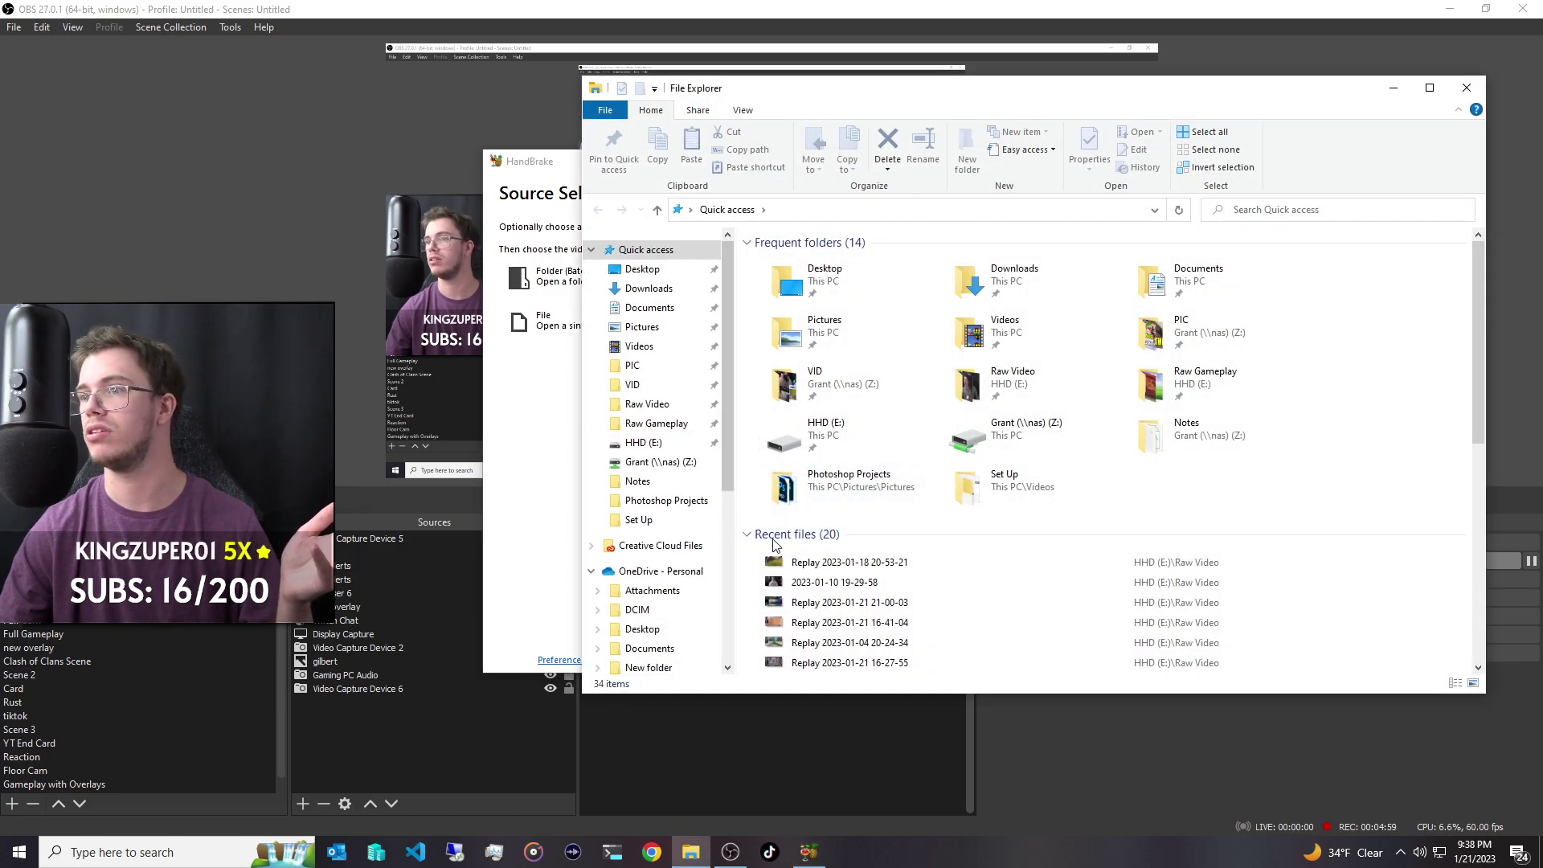
drag(1038, 112, 963, 253)
drag(792, 714, 854, 222)
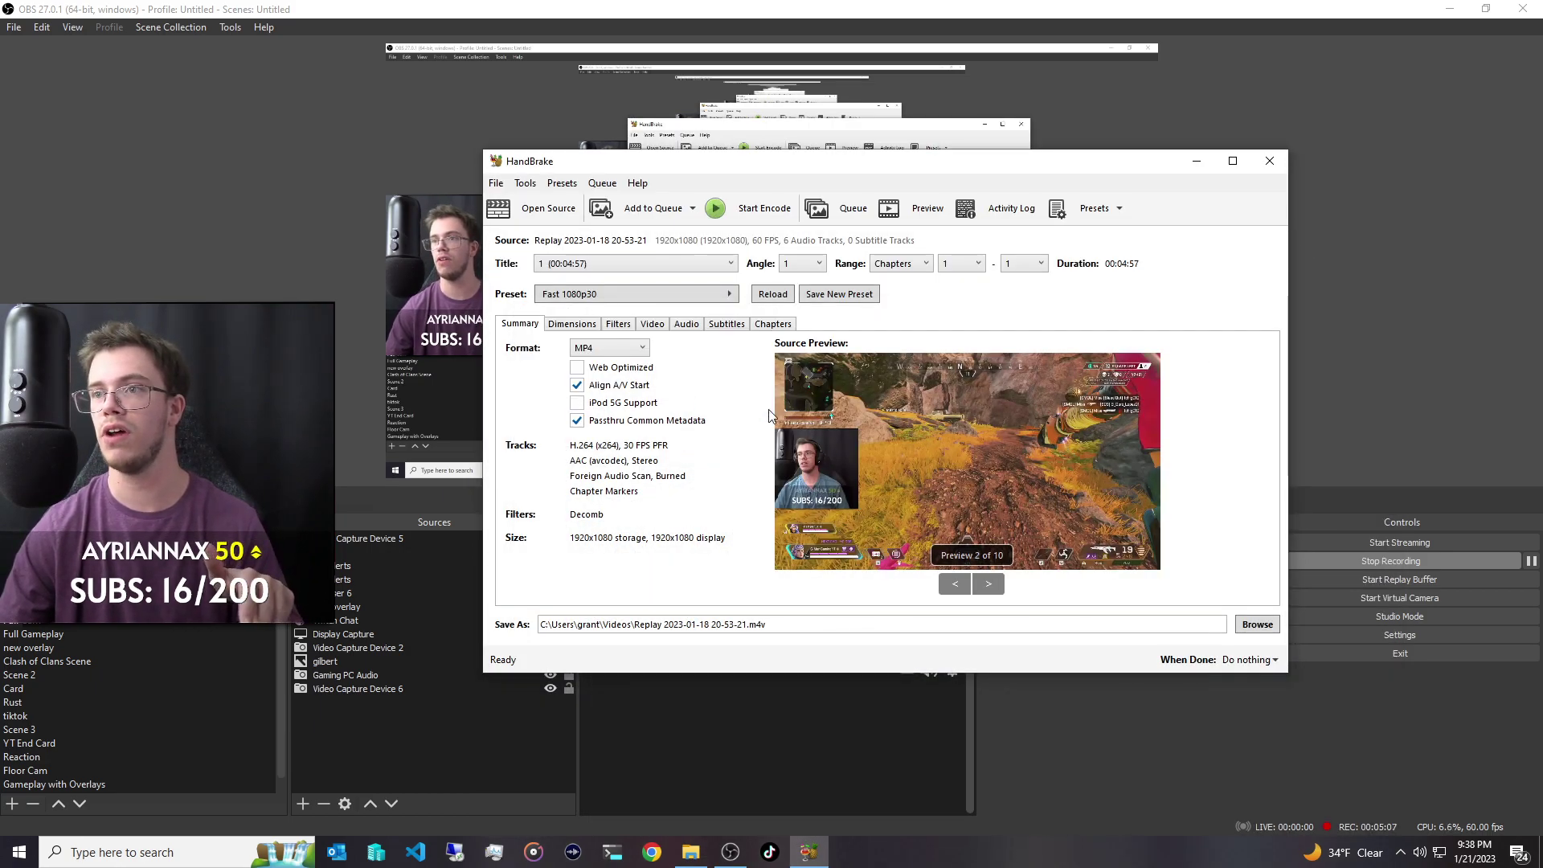
Select the Fast 480p30 preset and set the audio output to source track 6 (AAC LC).
drag(920, 172, 1084, 147)
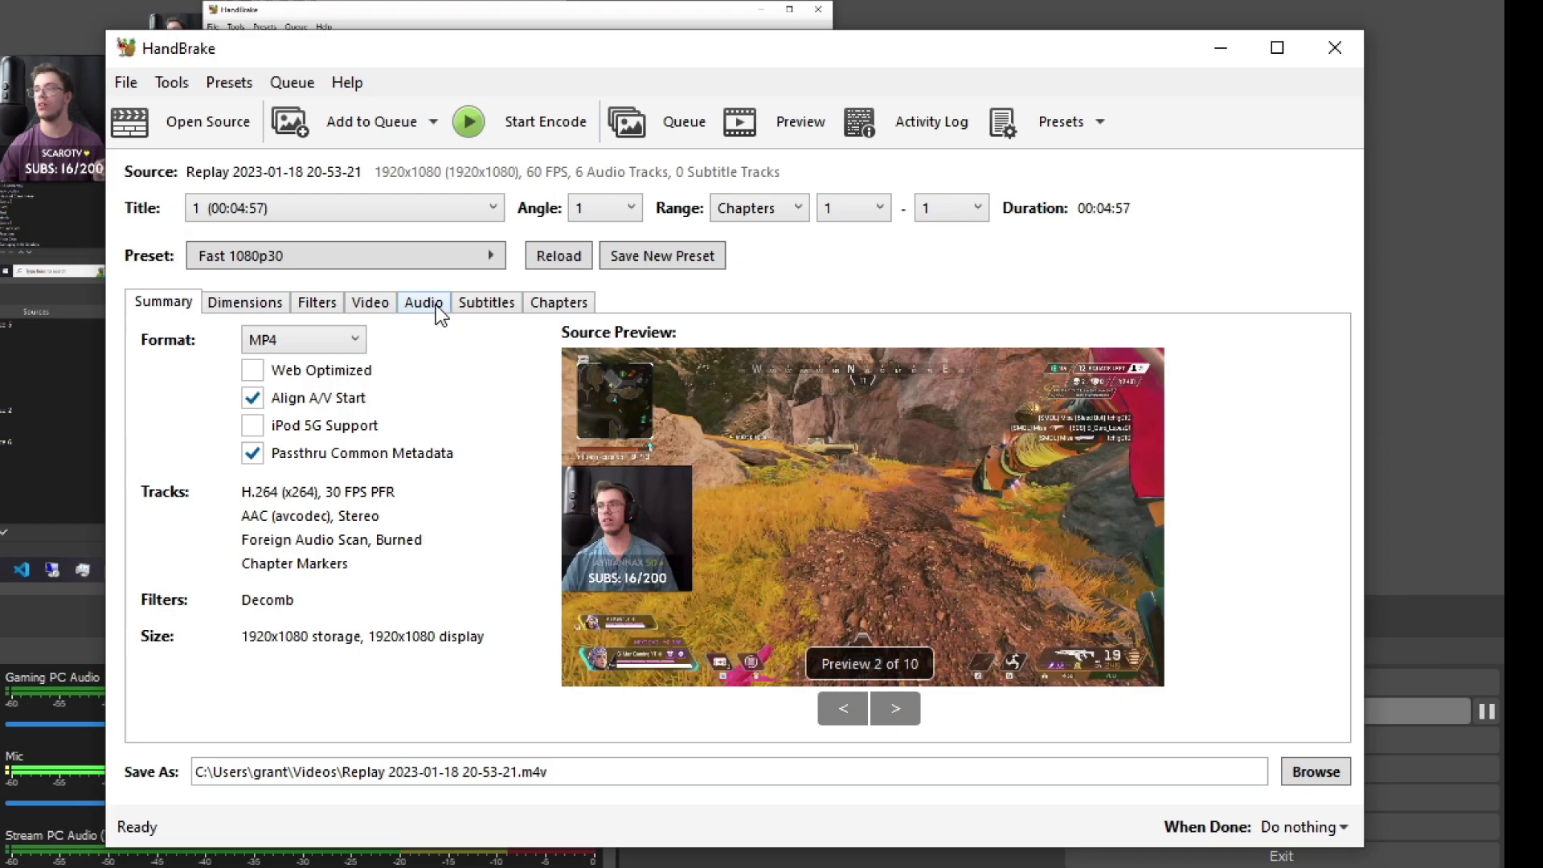
click(440, 312)
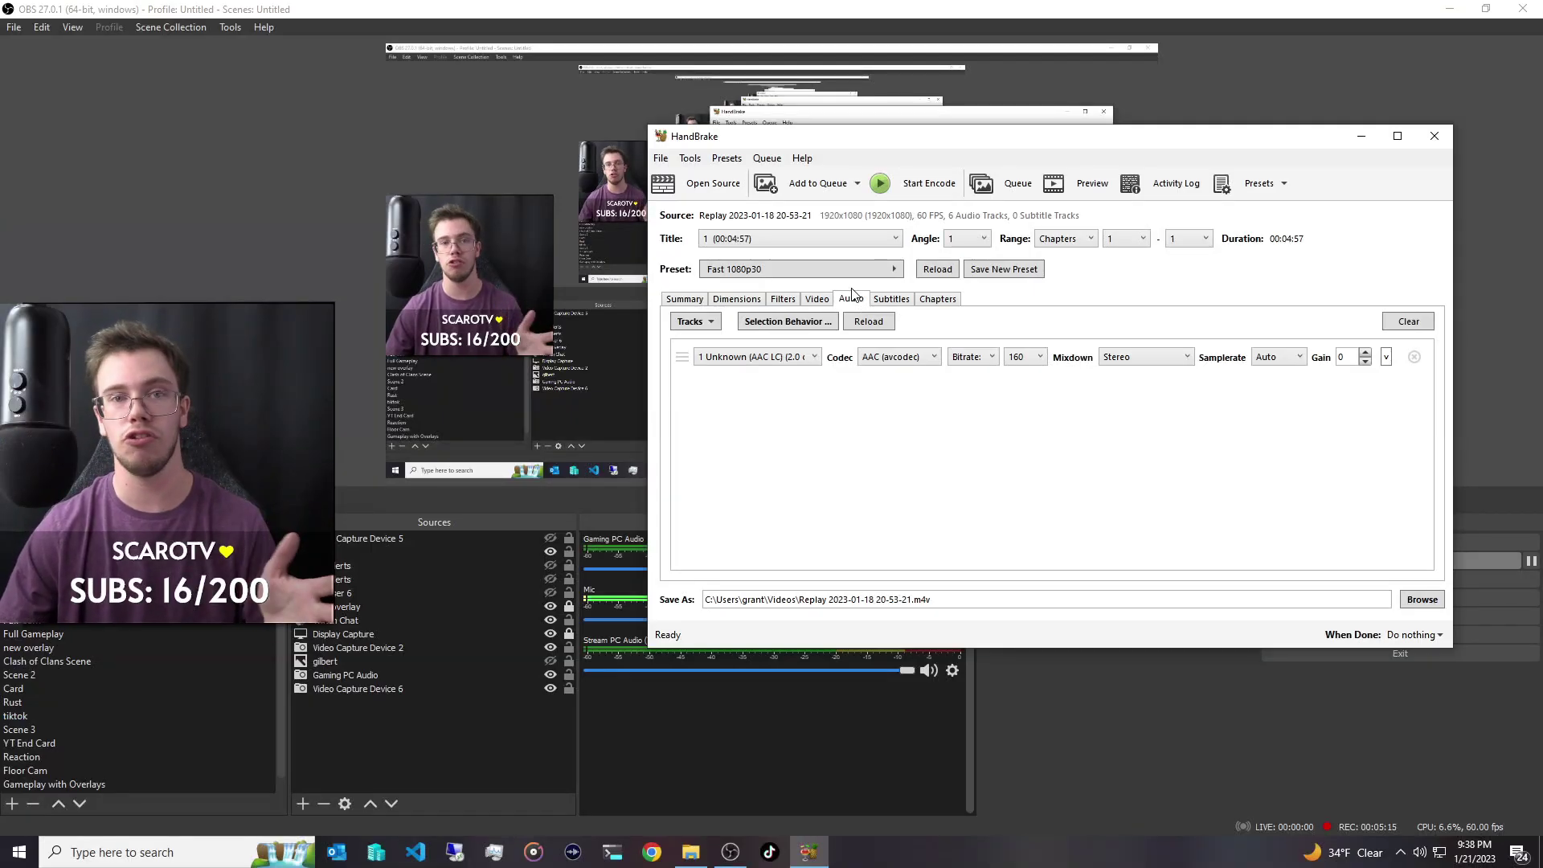
click(804, 268)
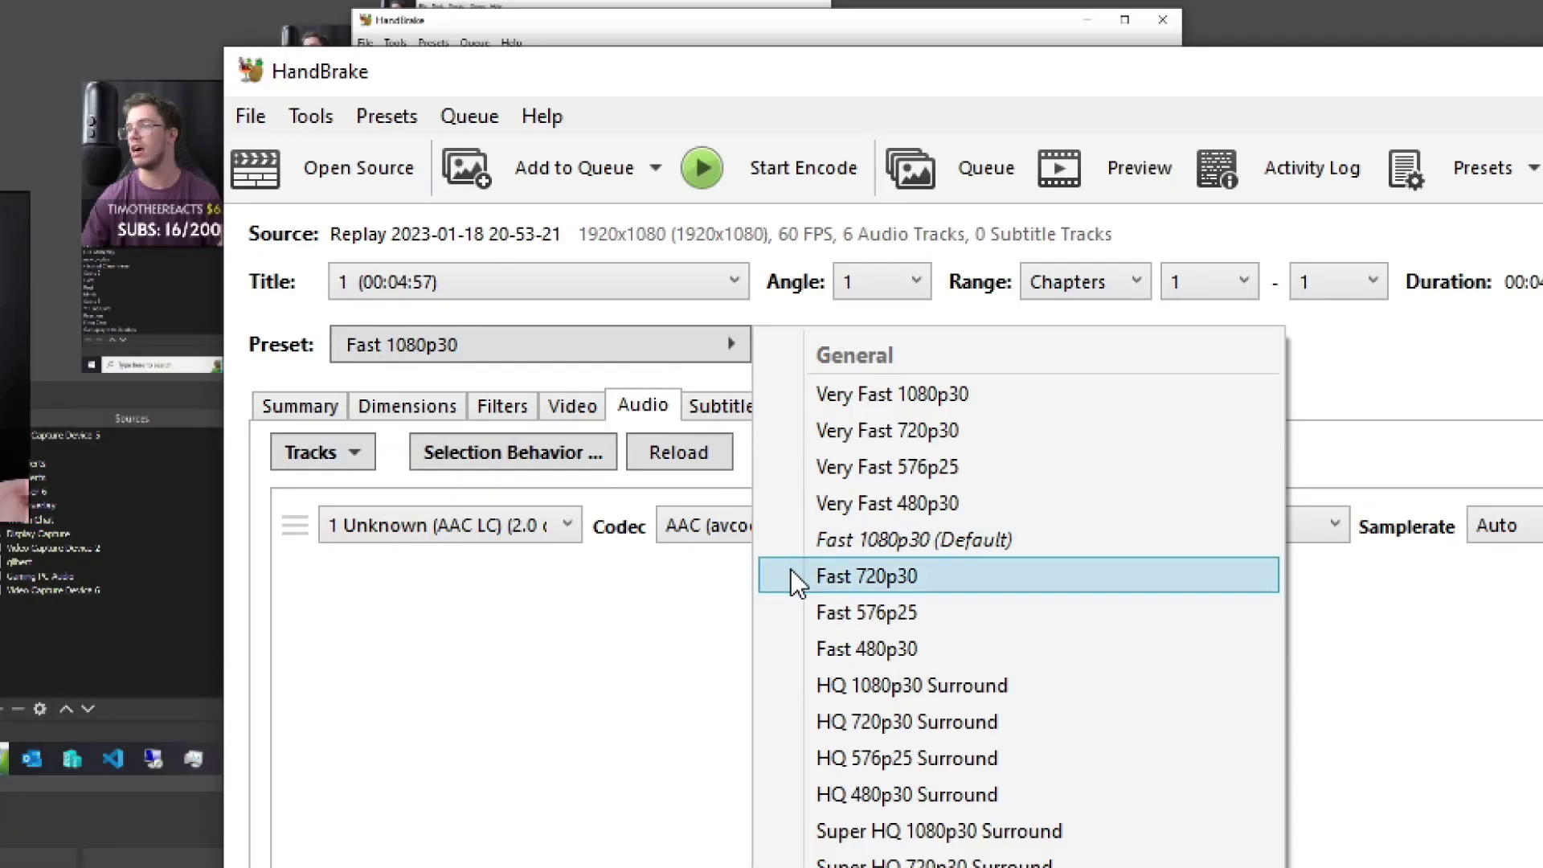
click(824, 647)
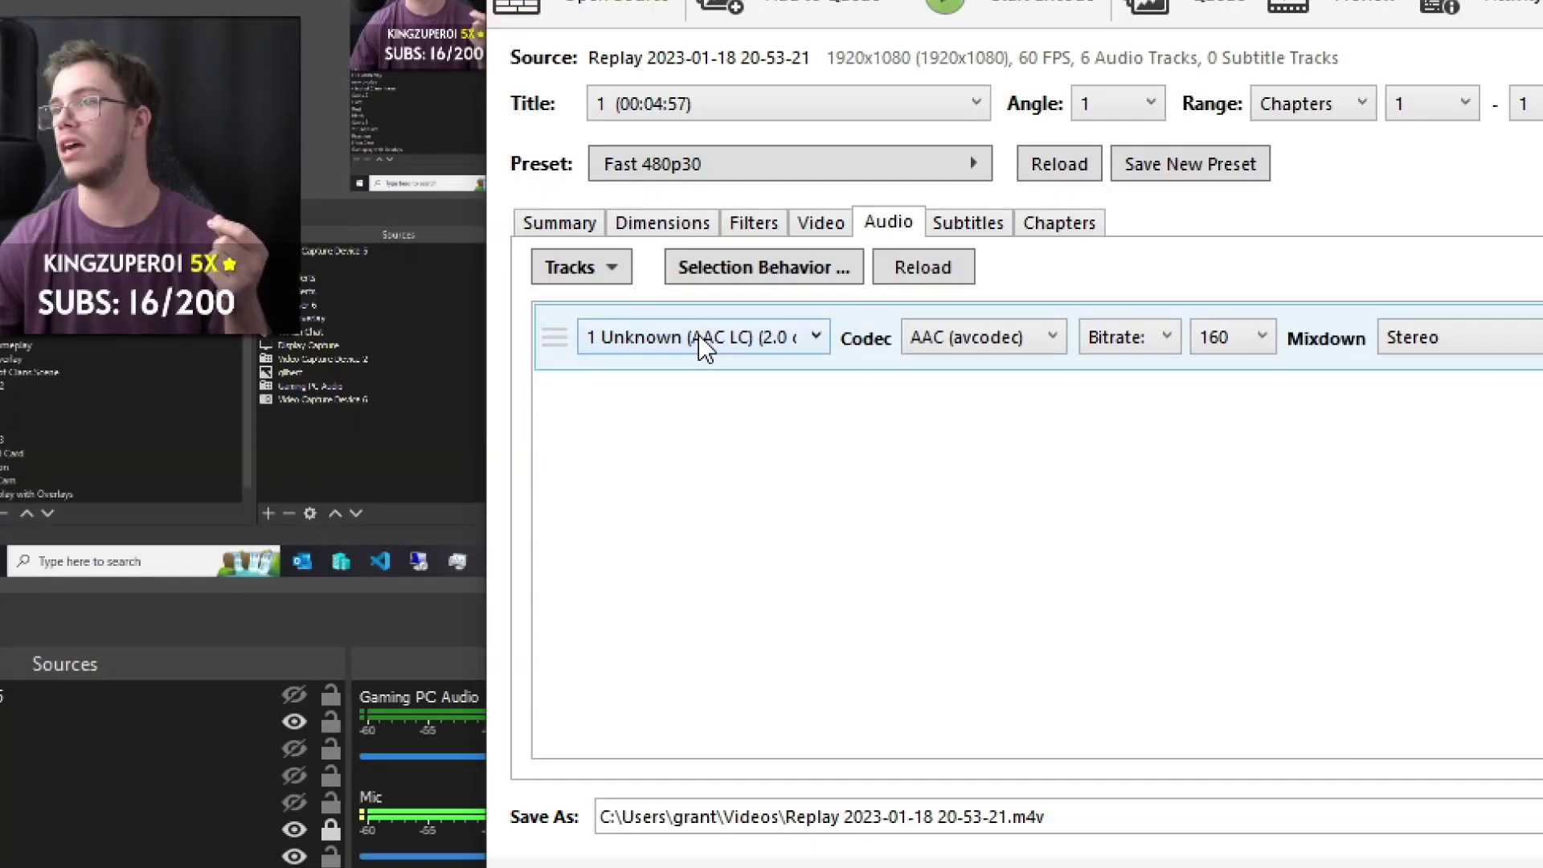
click(756, 358)
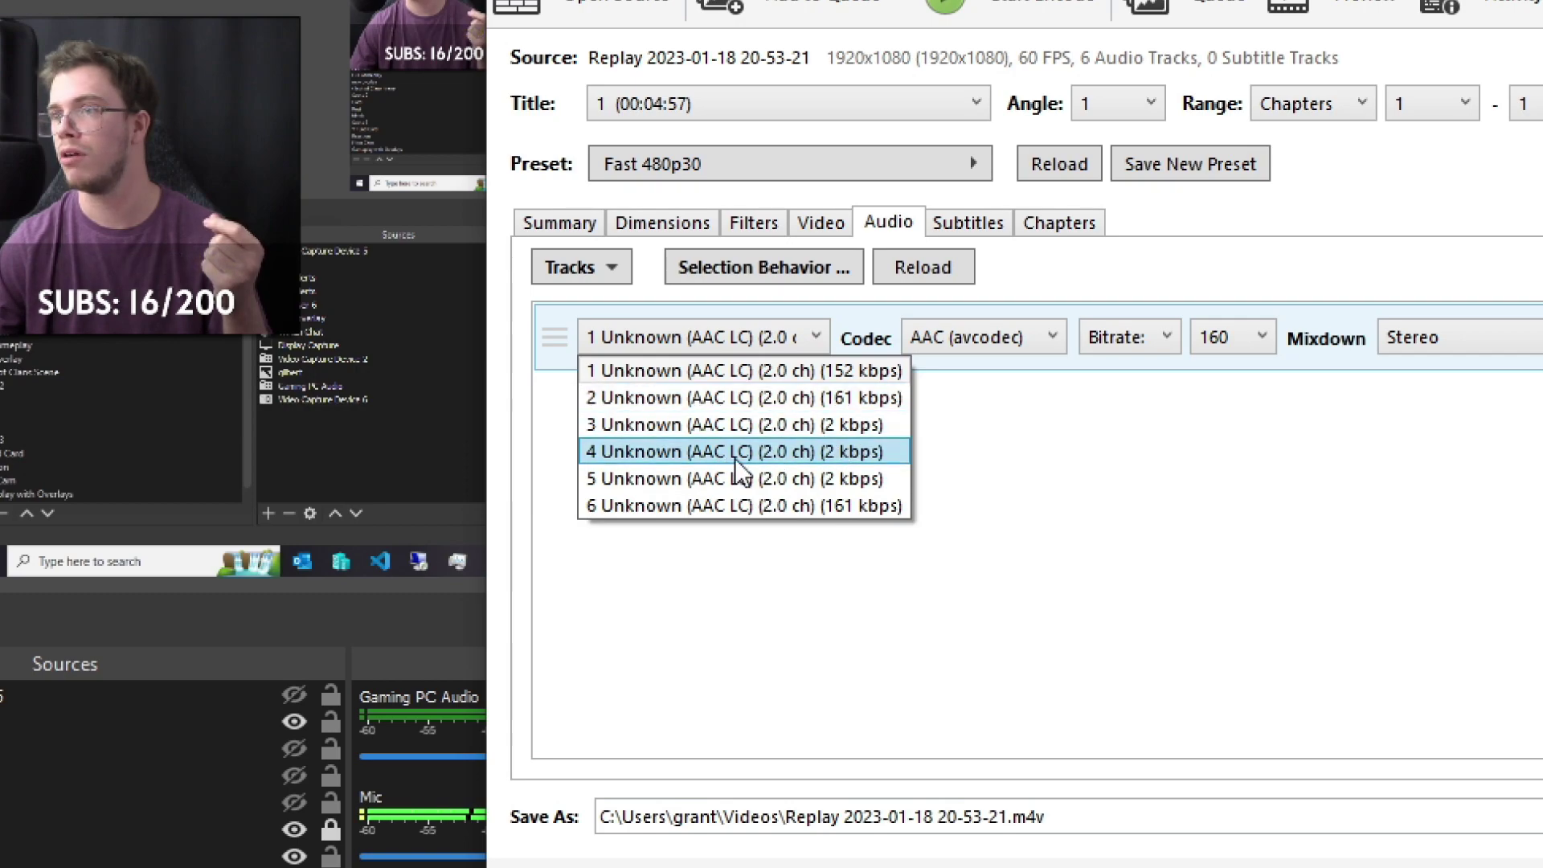
click(784, 505)
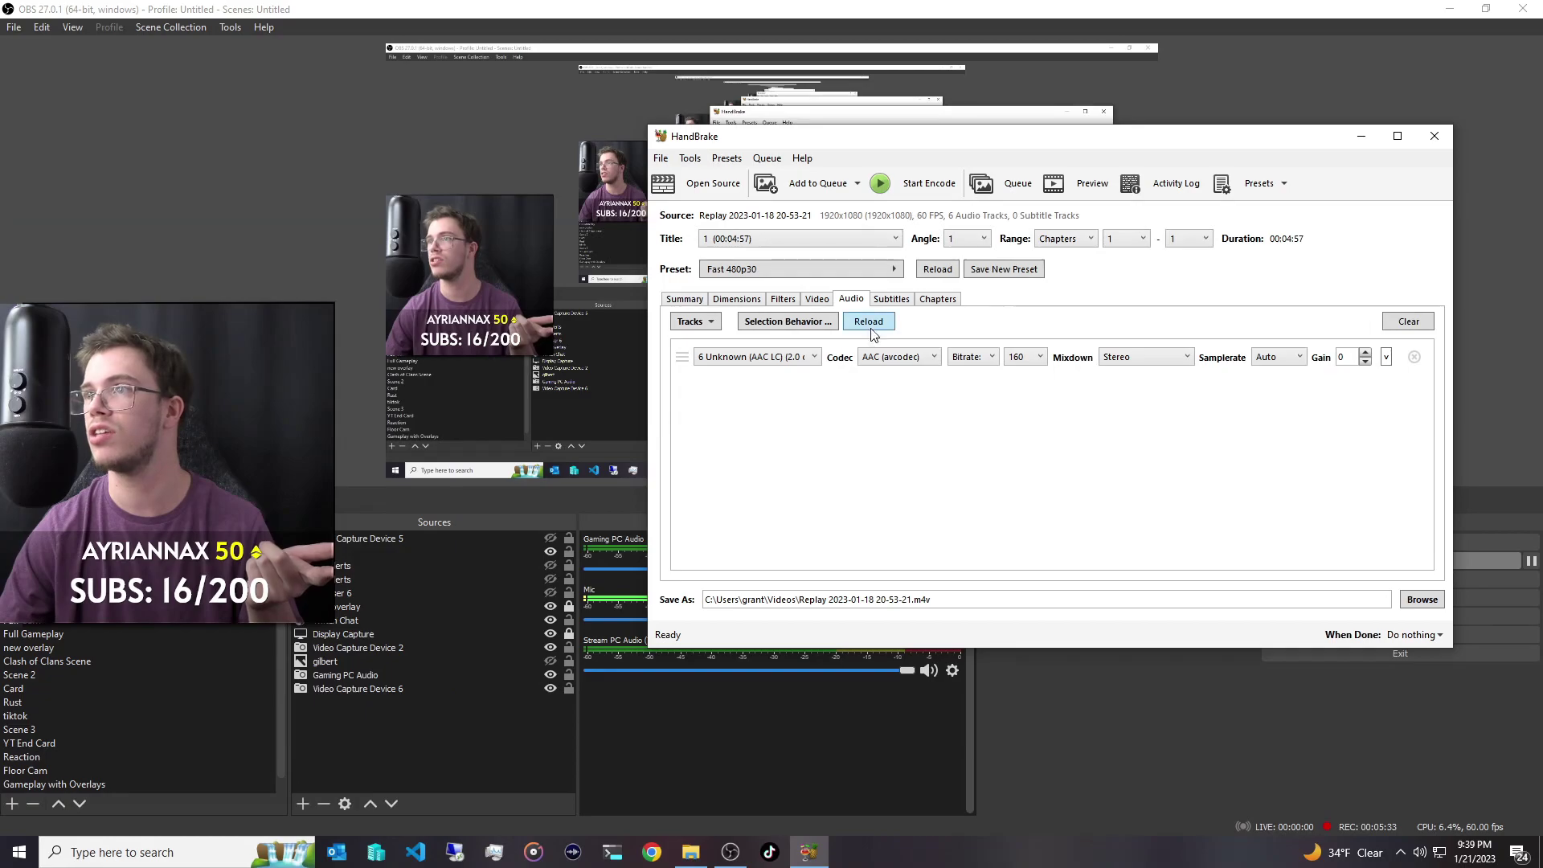
click(1414, 607)
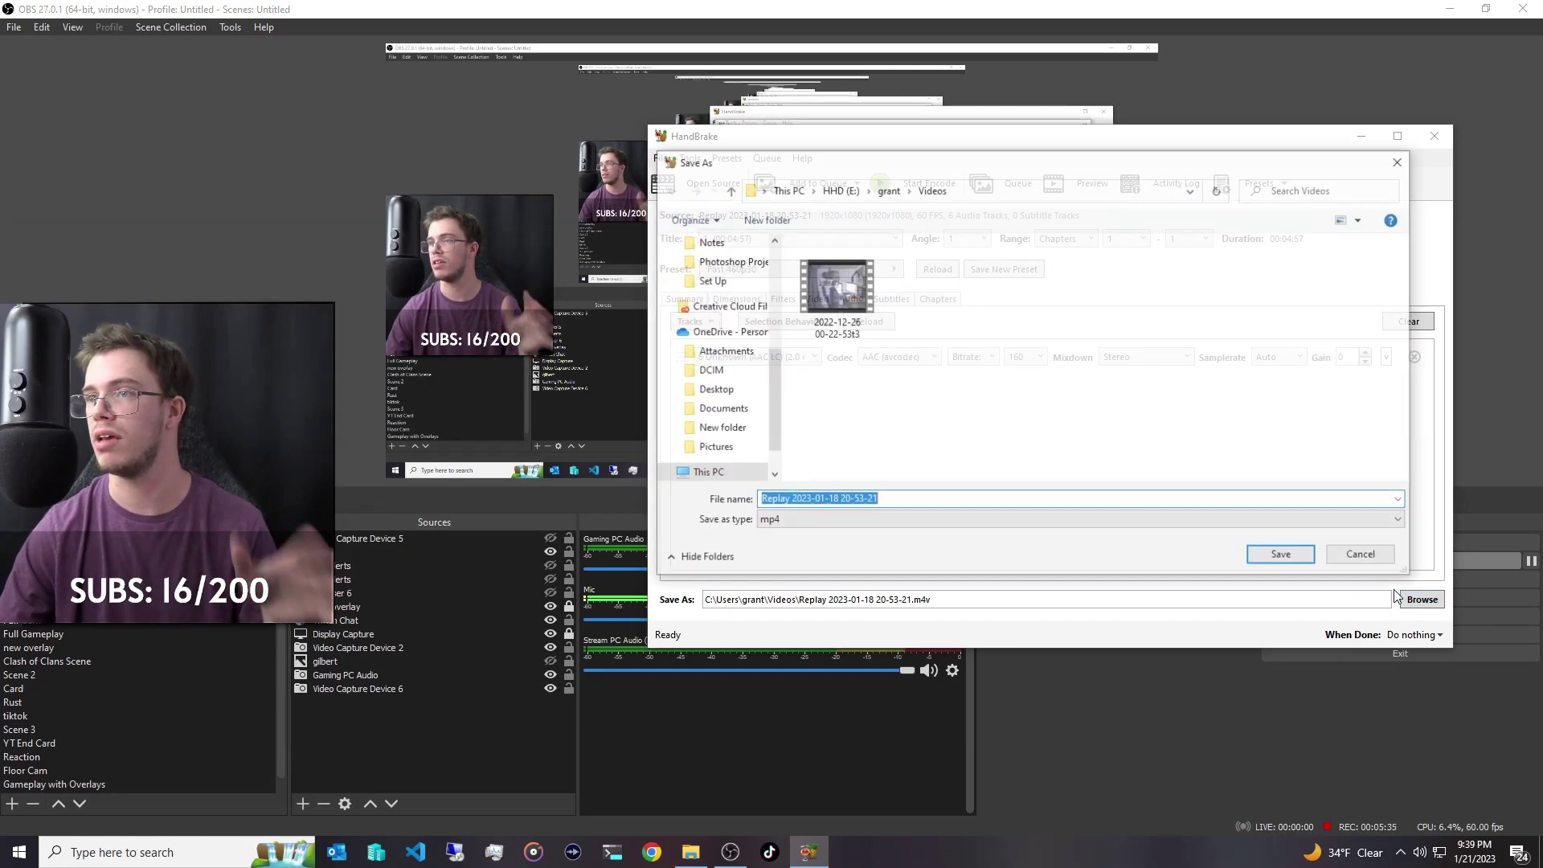
click(717, 344)
click(916, 499)
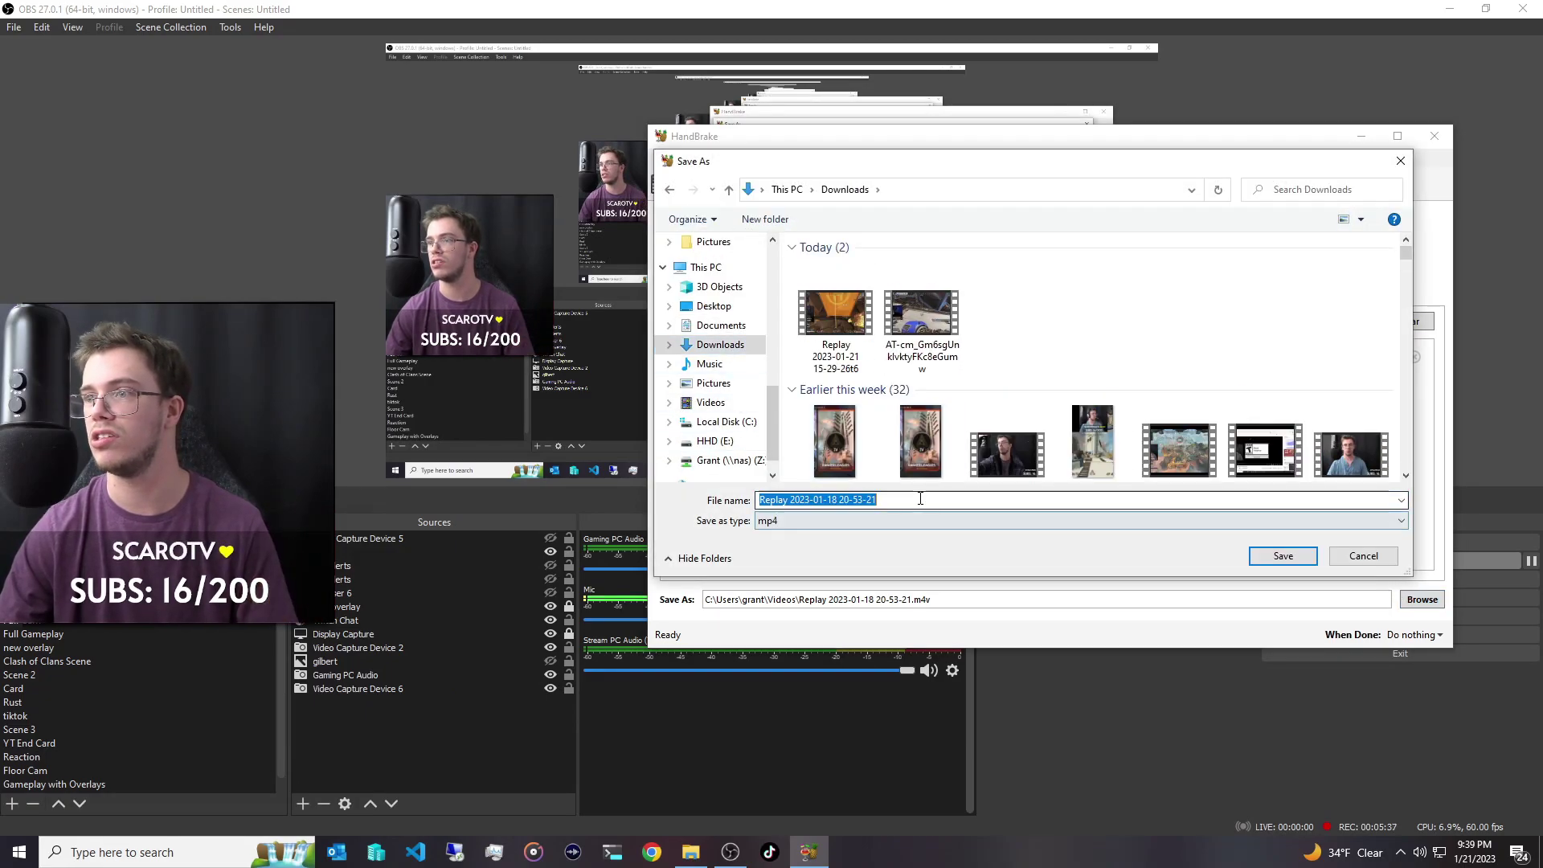
click(917, 499)
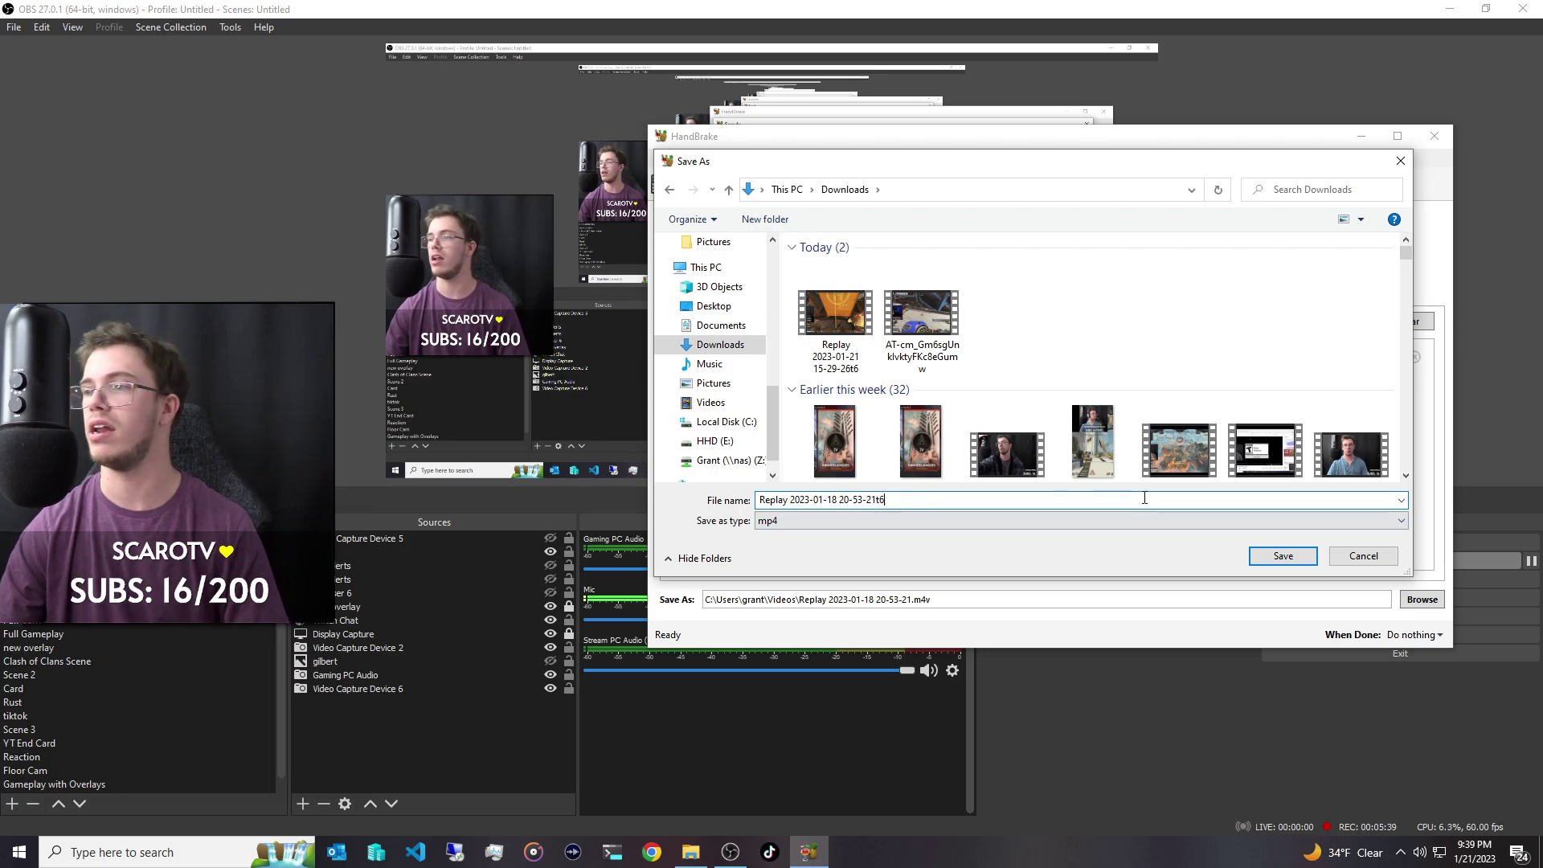
click(1256, 561)
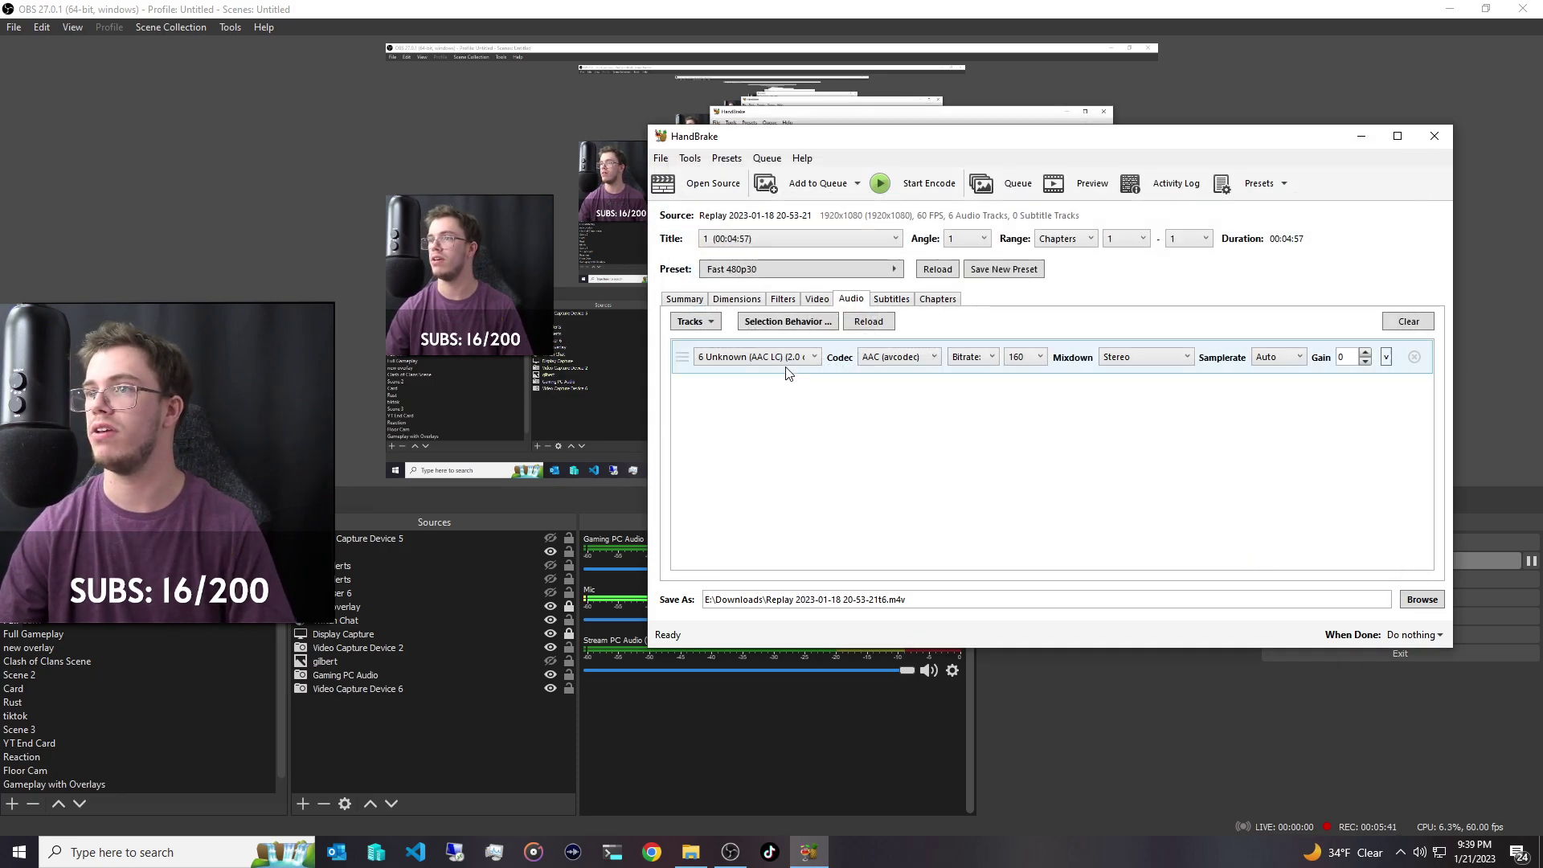
click(915, 183)
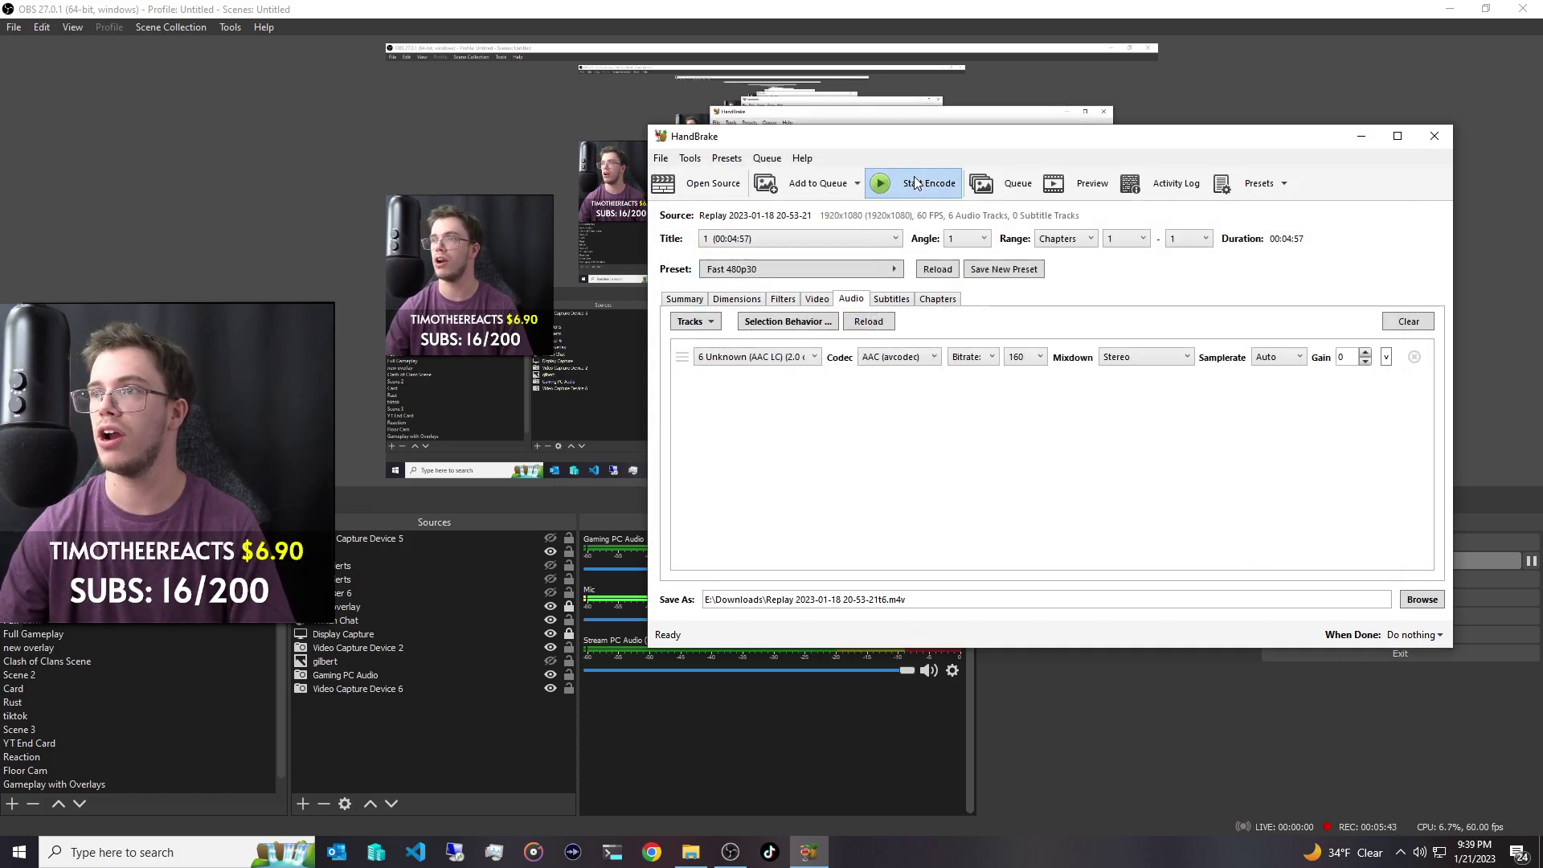